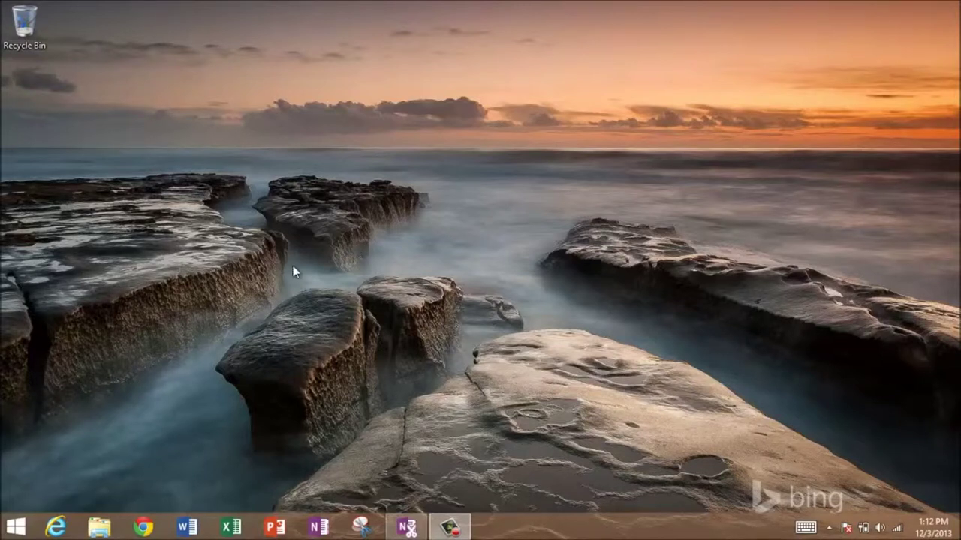
# Step: Open the Documents folder of This PC in File Explorer and move the window further onto the desktop
pyautogui.click(18, 531)
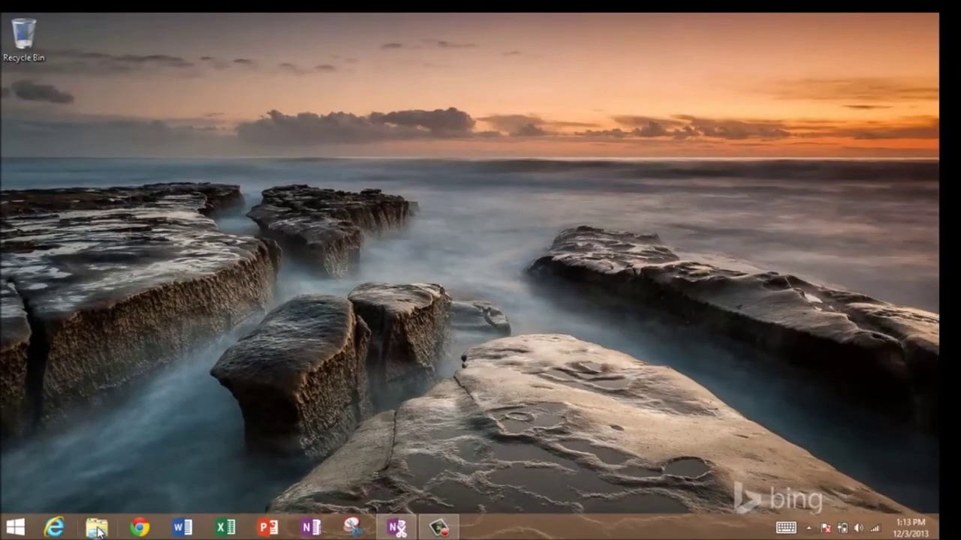
pyautogui.click(216, 523)
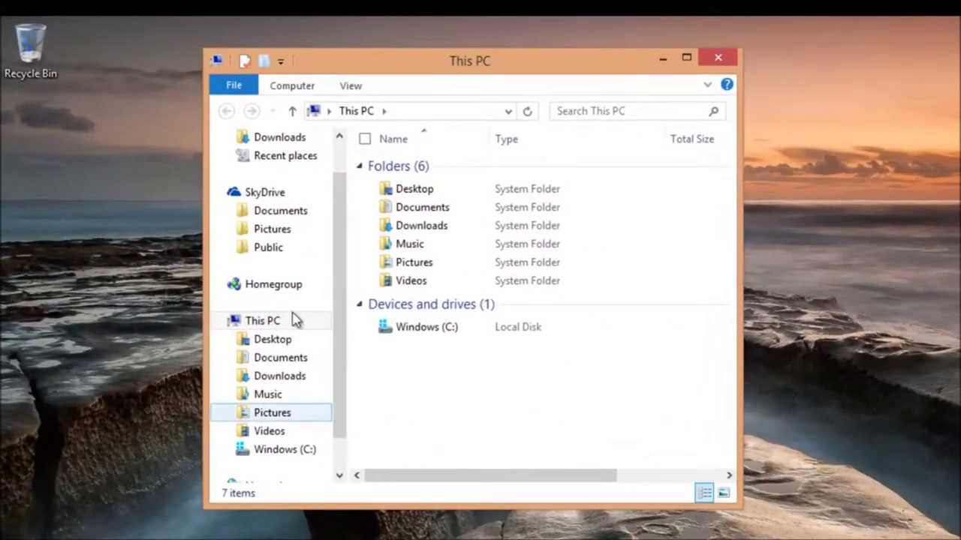
pyautogui.moveTo(523, 66); pyautogui.dragTo(617, 90)
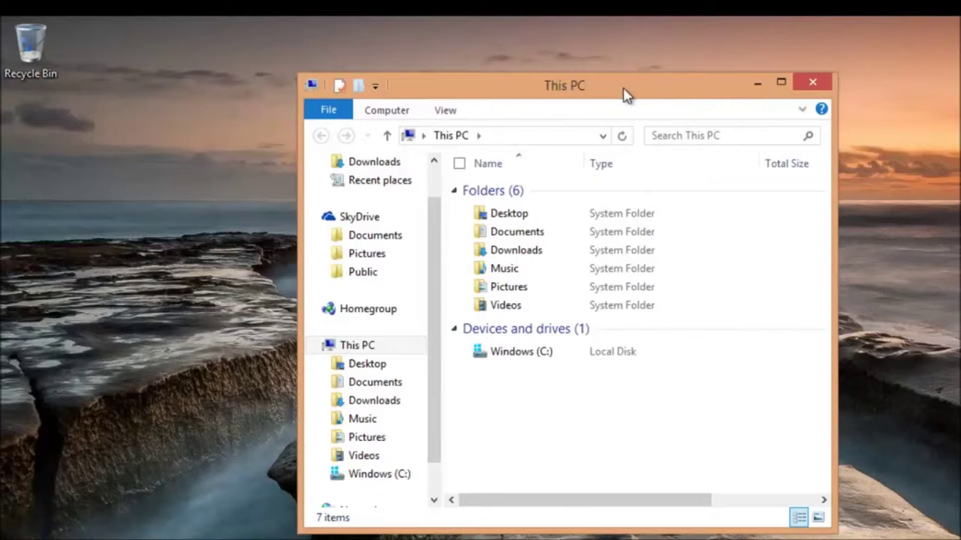
pyautogui.moveTo(625, 96); pyautogui.dragTo(629, 103)
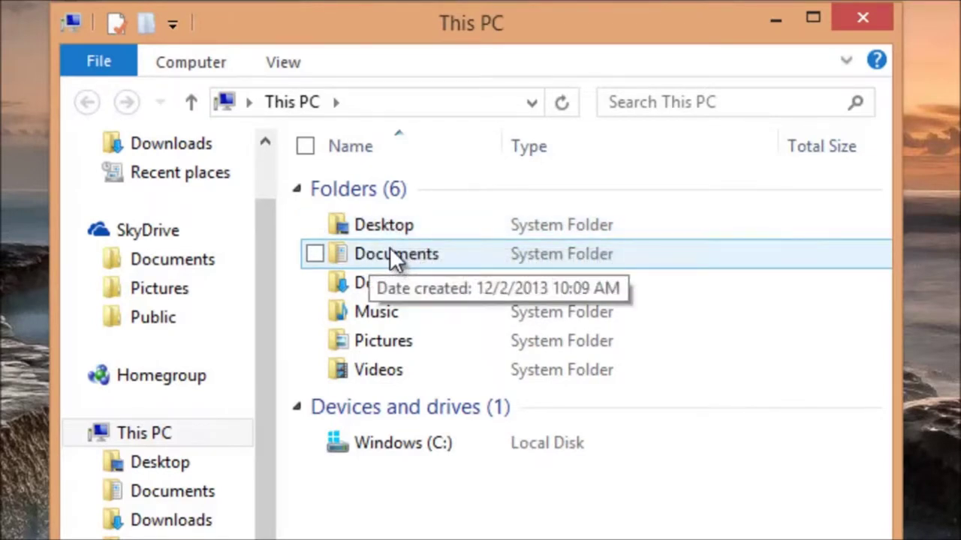
pyautogui.doubleClick(390, 248)
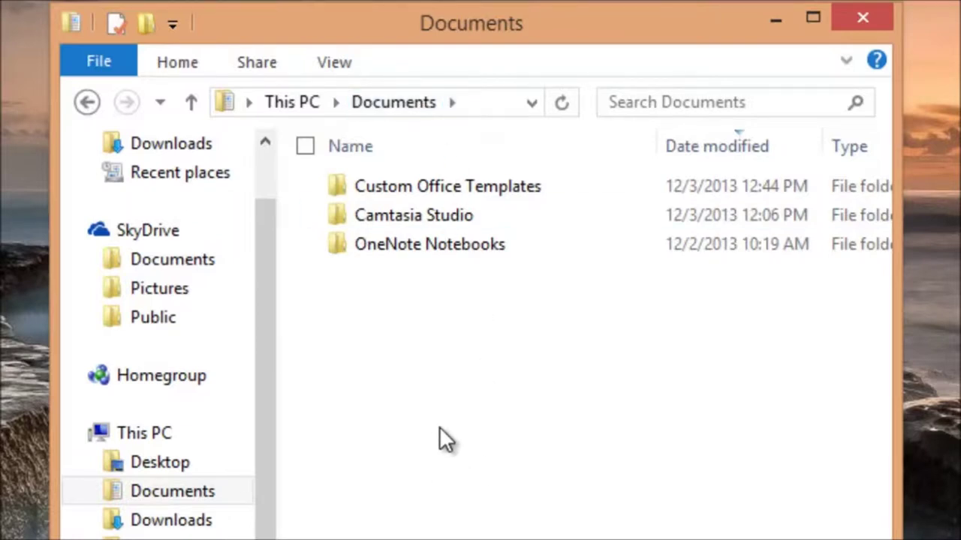
pyautogui.moveTo(413, 247)
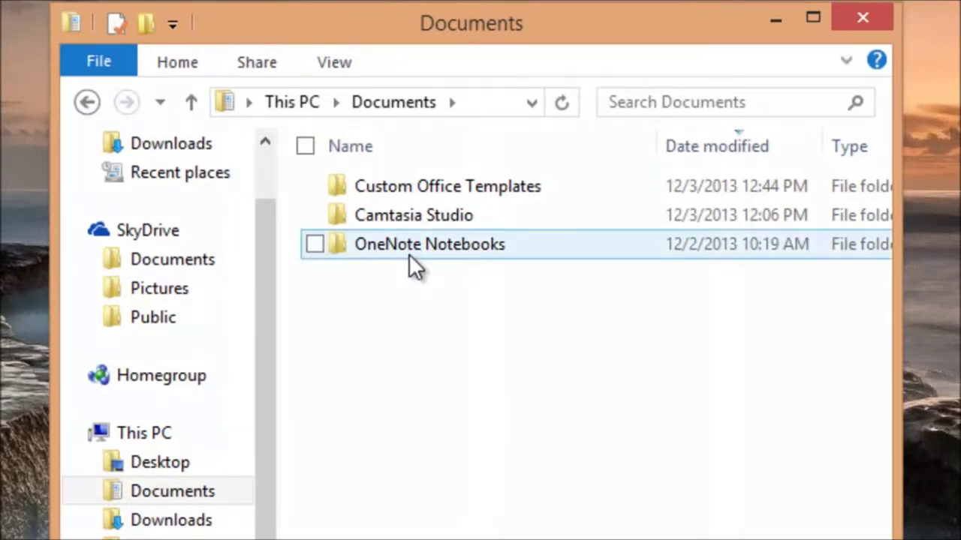
pyautogui.moveTo(407, 225)
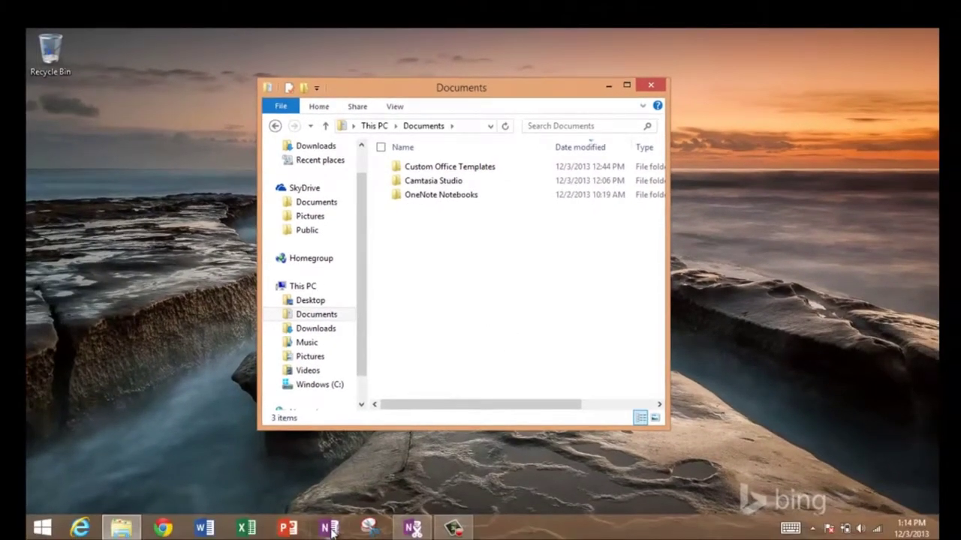
# Step: Switch to the Filenames page in OneNote, open its msdn.microsoft.com link, and browse the article in a maximized browser window
pyautogui.click(330, 529)
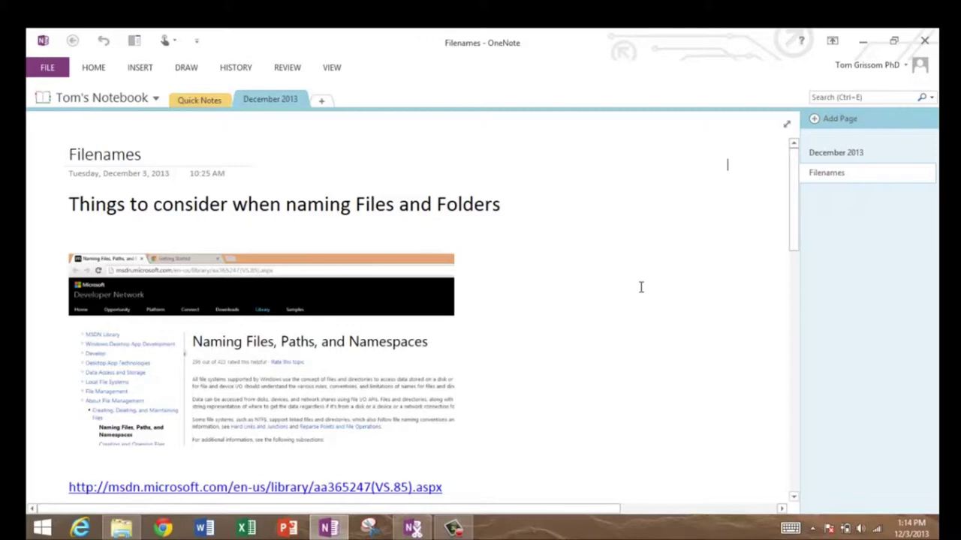
pyautogui.moveTo(793, 221); pyautogui.dragTo(802, 244)
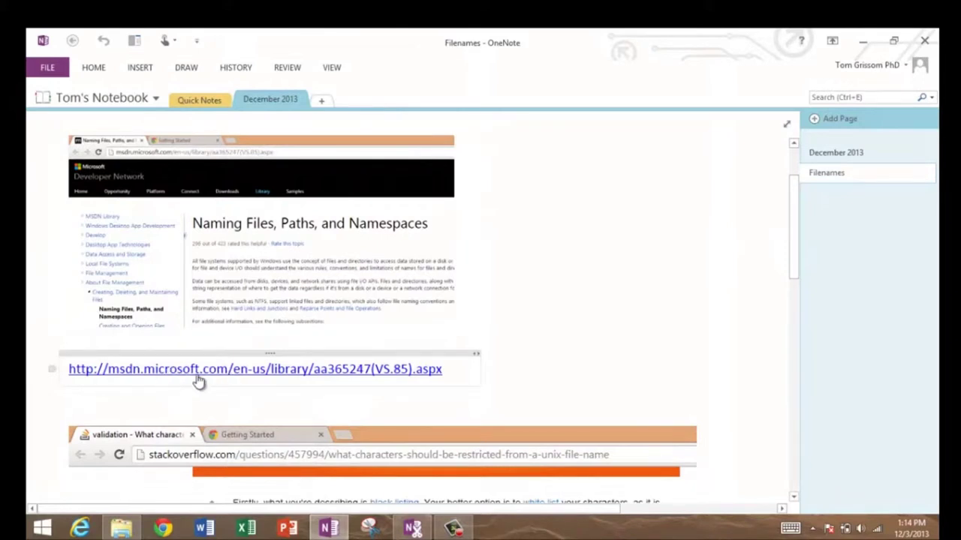
pyautogui.click(275, 370)
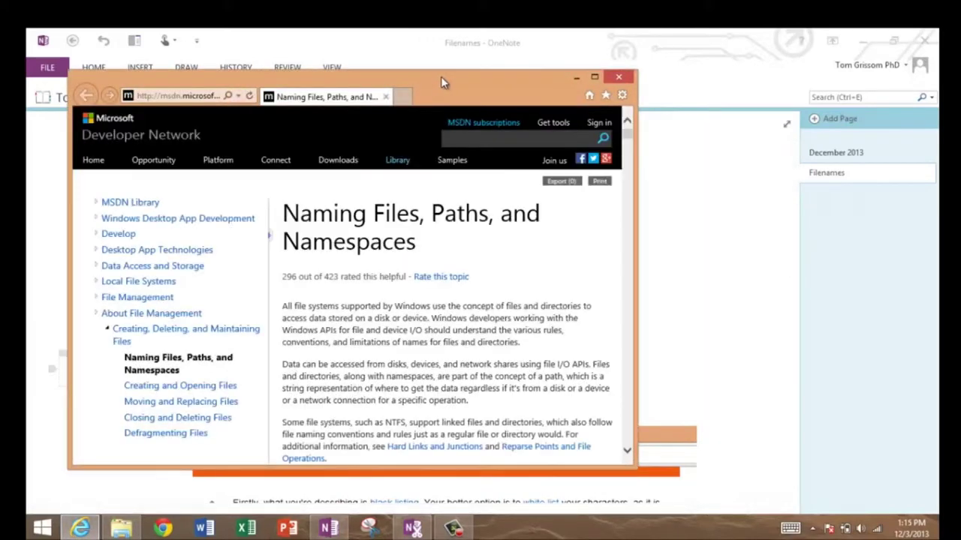
pyautogui.doubleClick(440, 76)
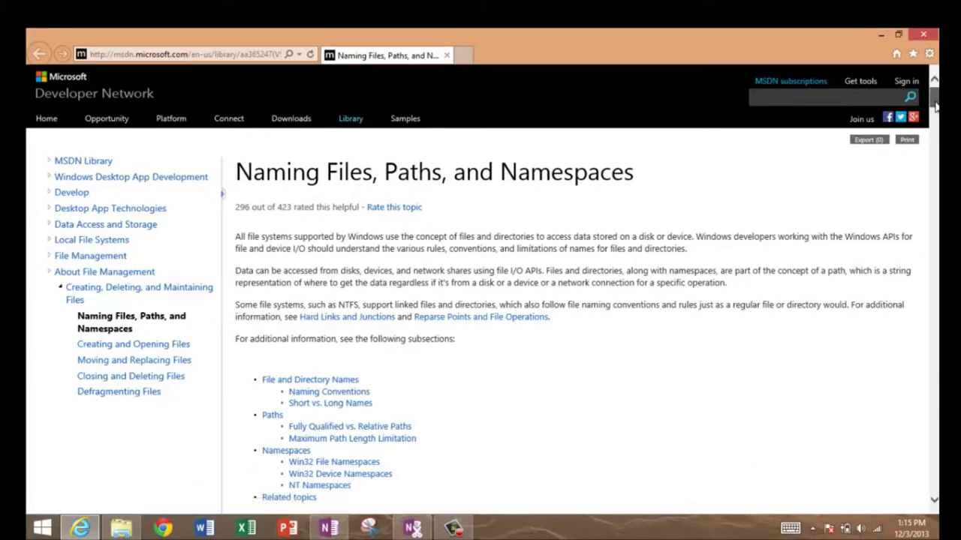
pyautogui.moveTo(934, 108); pyautogui.dragTo(931, 137)
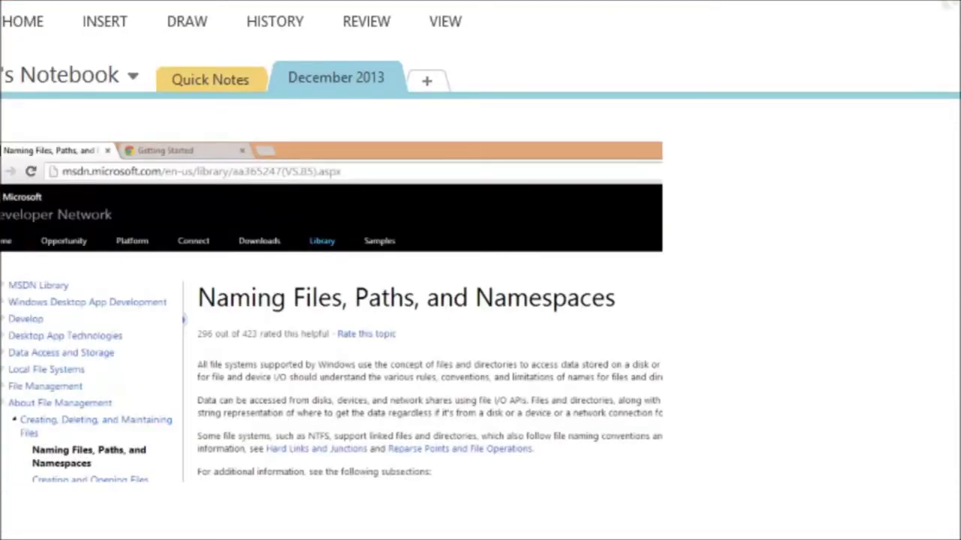
# Step: Examine the enlarged list of characters recommended for Unix file names in the Stack Overflow clipping on the OneNote page
pyautogui.scroll(-10, 480, 315)
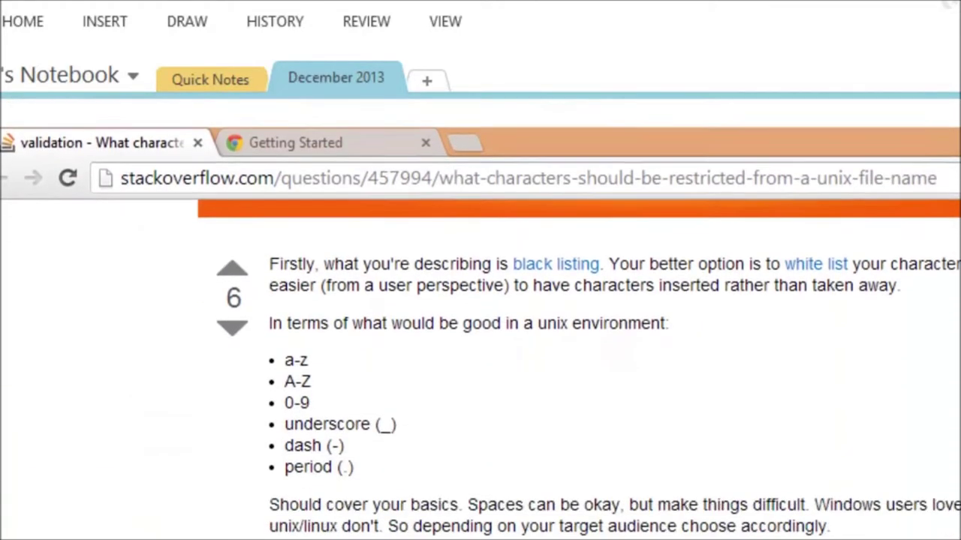
pyautogui.scroll(-3, 481, 315)
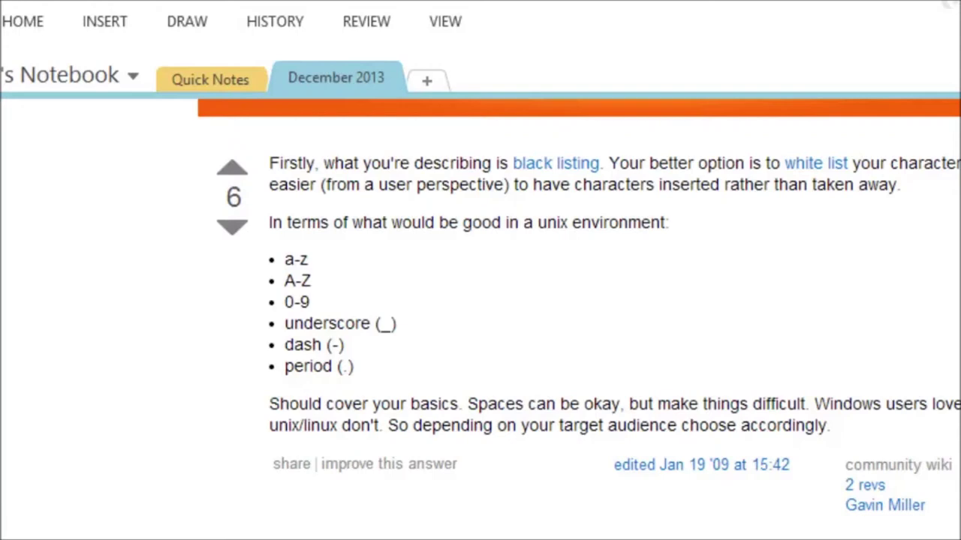
pyautogui.scroll(-1, 480, 315)
pyautogui.scroll(4, 480, 315)
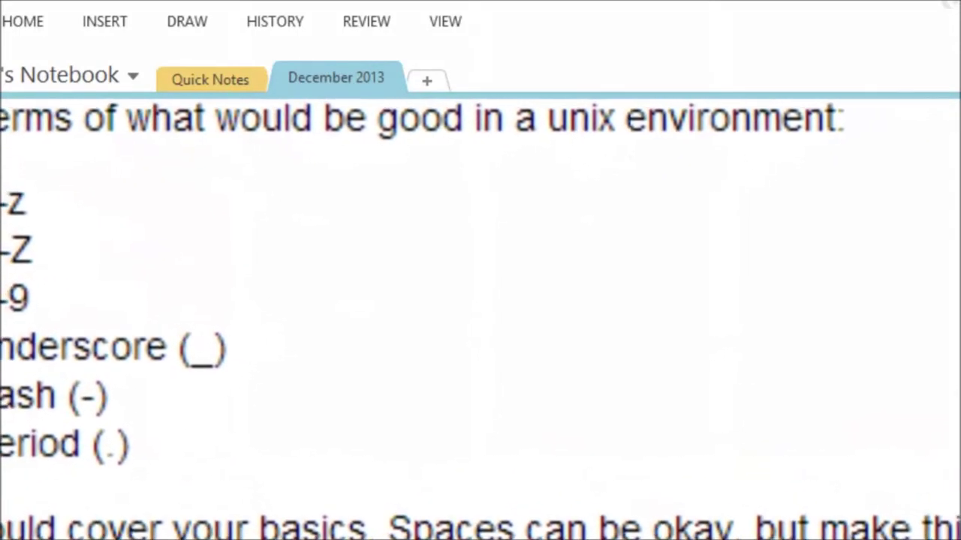
pyautogui.scroll(3, 481, 315)
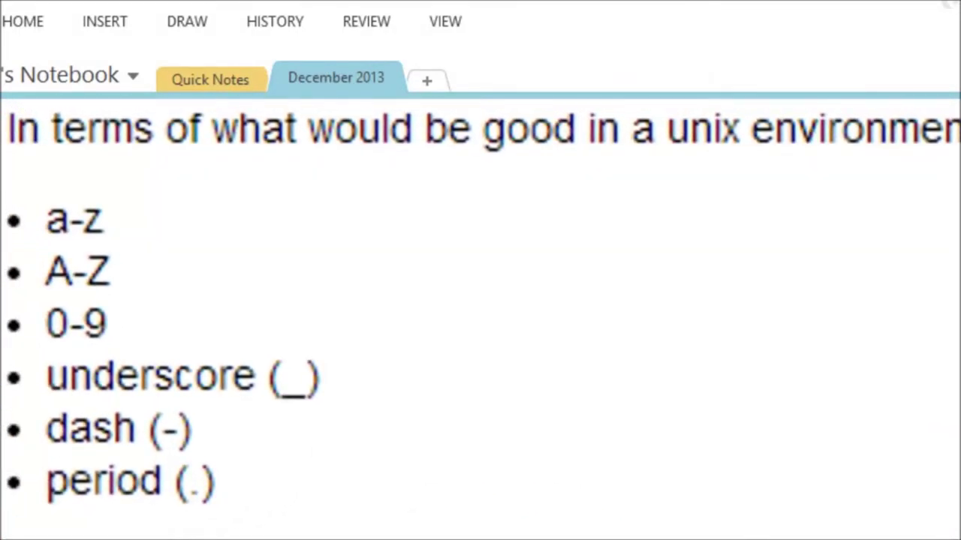
pyautogui.scroll(-2, 480, 315)
pyautogui.hscroll(-3, 480, 315)
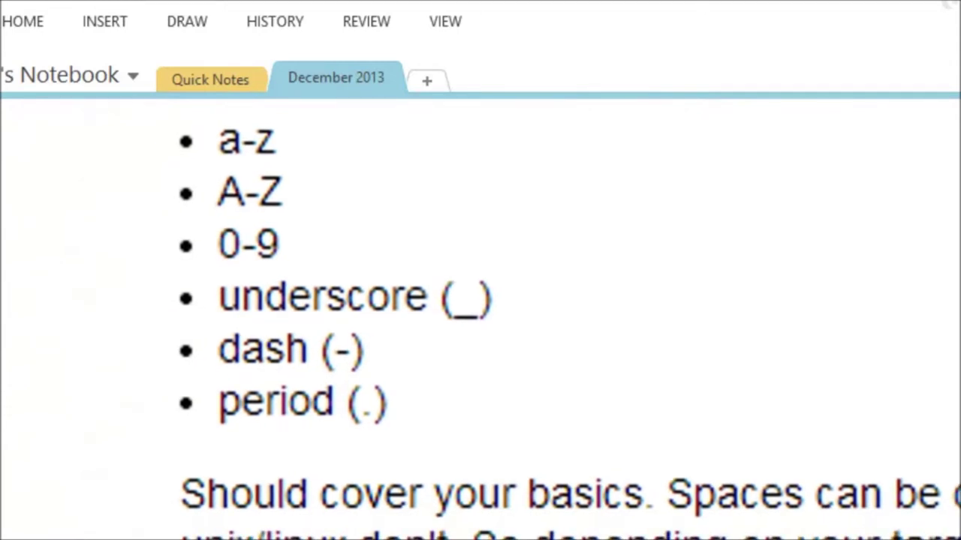
pyautogui.scroll(1, 480, 315)
pyautogui.hscroll(-2, 480, 315)
pyautogui.scroll(-1, 481, 315)
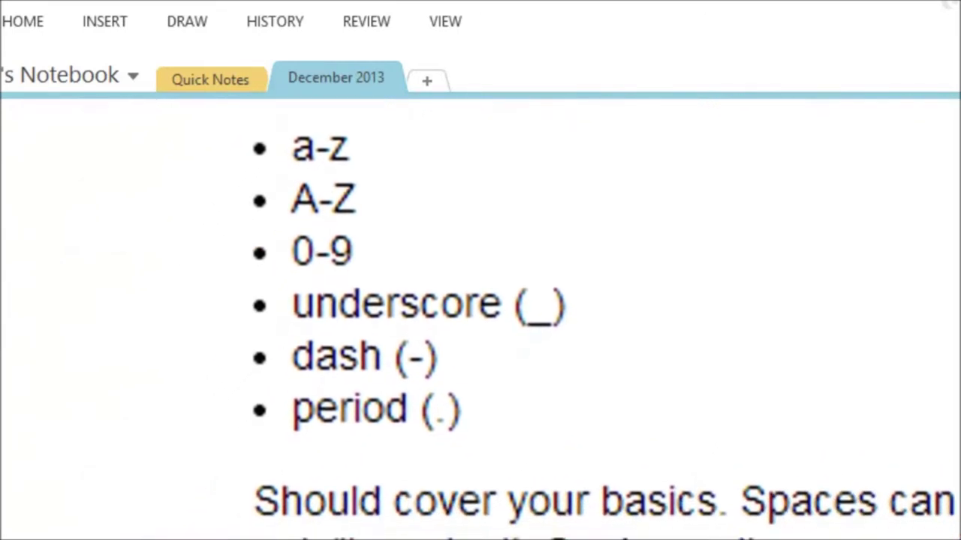
pyautogui.scroll(1, 480, 315)
pyautogui.hscroll(1, 480, 315)
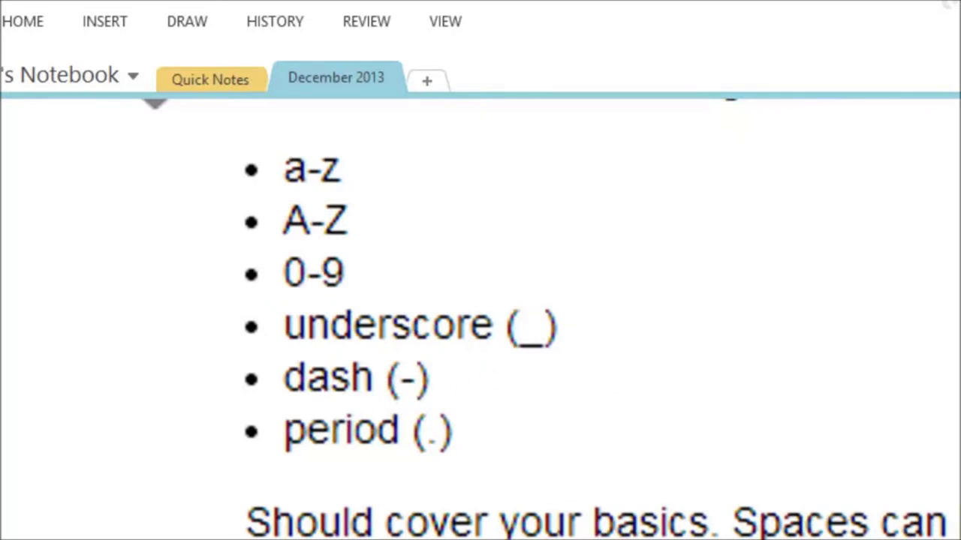
# Step: Examine the Wikipedia table of reserved filename characters on the notes page and compare it with the Stack Overflow list
pyautogui.scroll(-3, 480, 316)
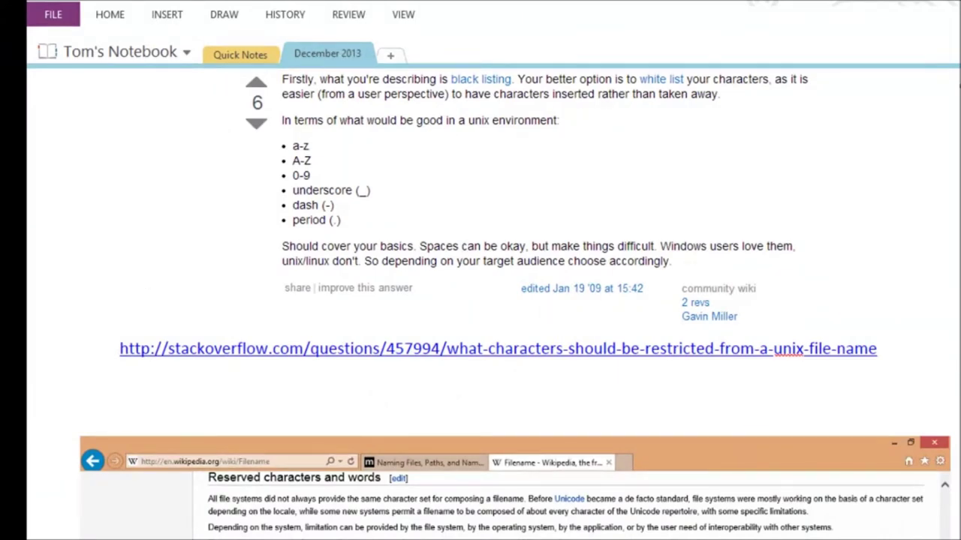
pyautogui.scroll(-5, 480, 300)
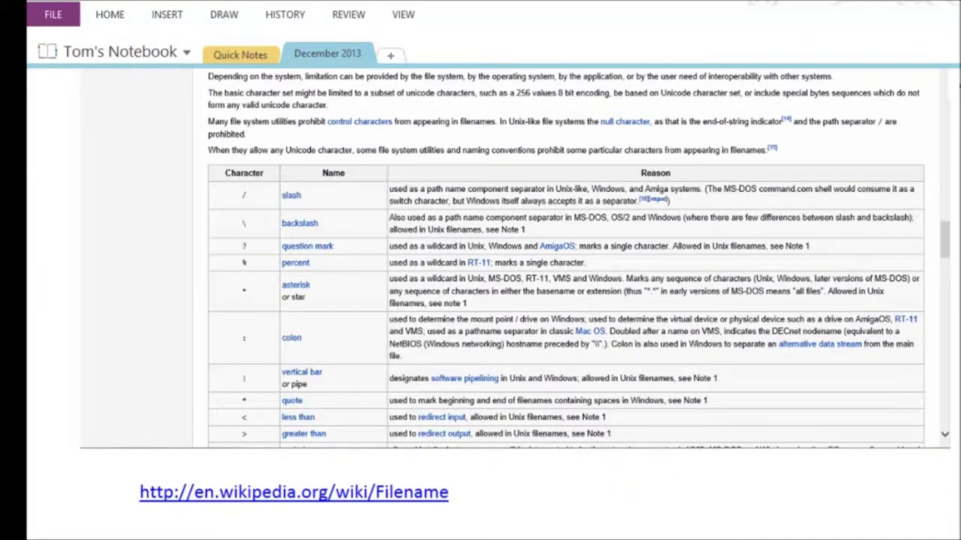
pyautogui.scroll(1, 516, 296)
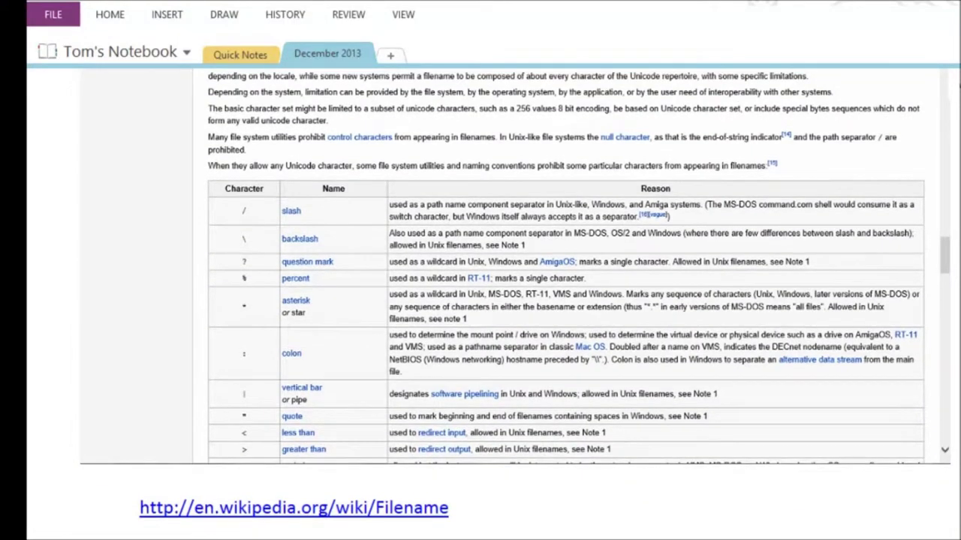
pyautogui.scroll(1, 516, 296)
pyautogui.scroll(4, 515, 300)
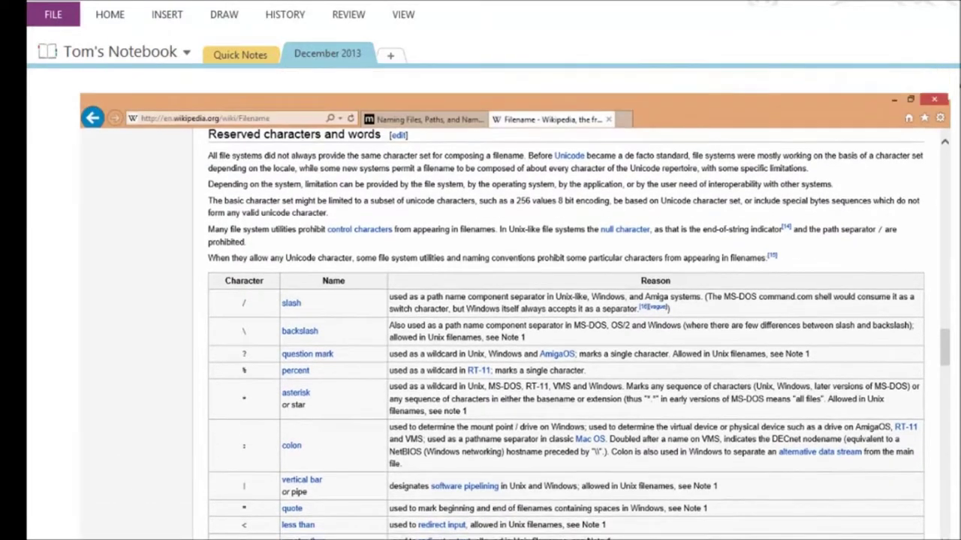
pyautogui.scroll(2, 516, 300)
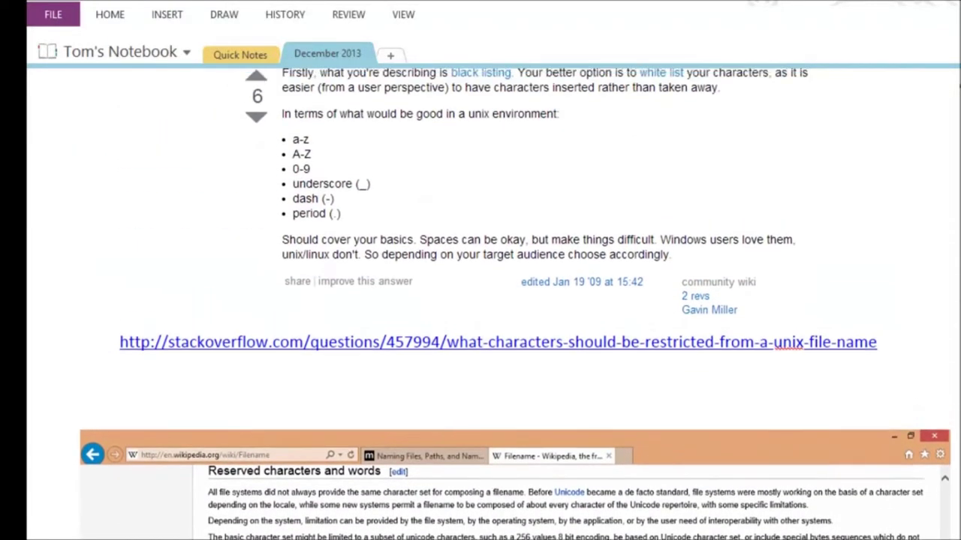
pyautogui.scroll(-1, 515, 300)
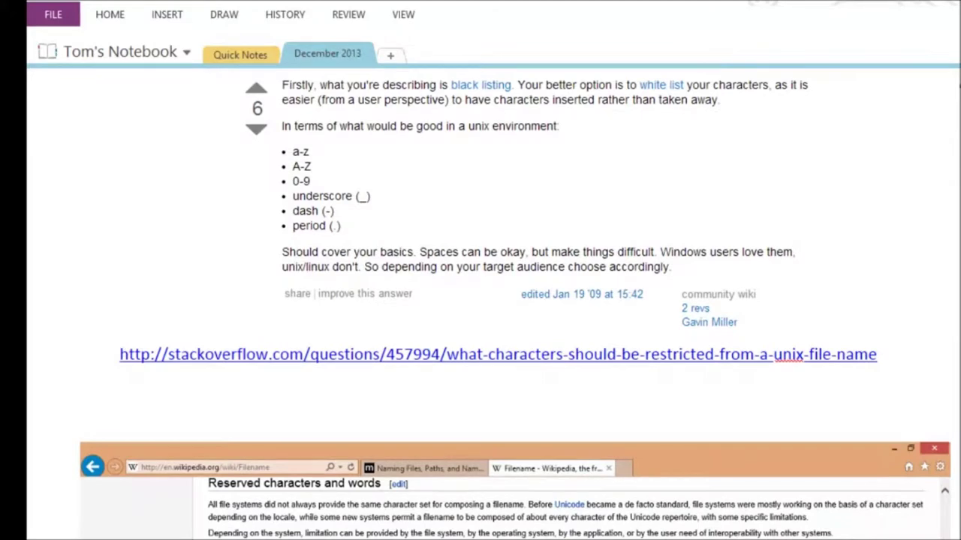
pyautogui.keyDown('ctrl'); pyautogui.scroll(5, 133, 303); pyautogui.keyUp('ctrl')
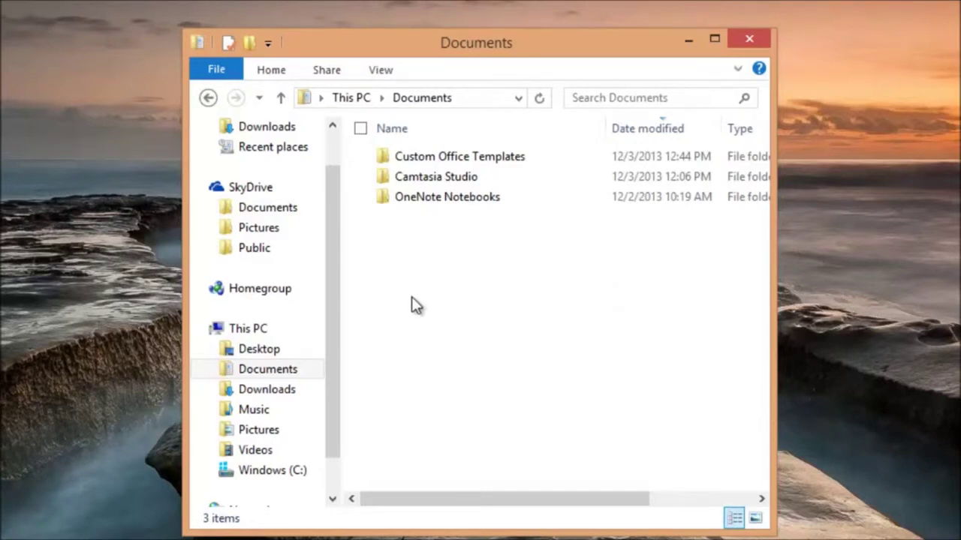
# Step: Switch to File Explorer and create a folder named ay1314 in Documents
pyautogui.rightClick(424, 258)
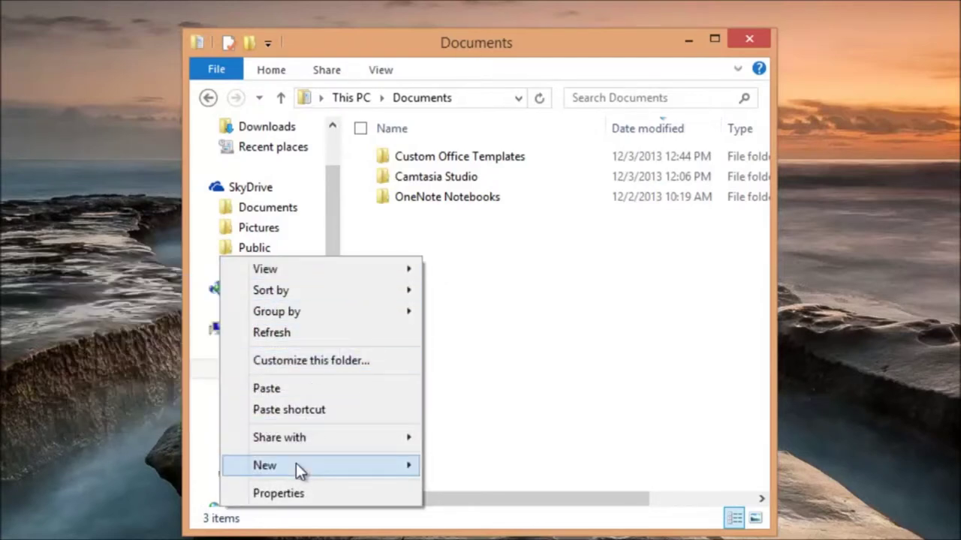
pyautogui.moveTo(281, 464)
pyautogui.click(71, 229)
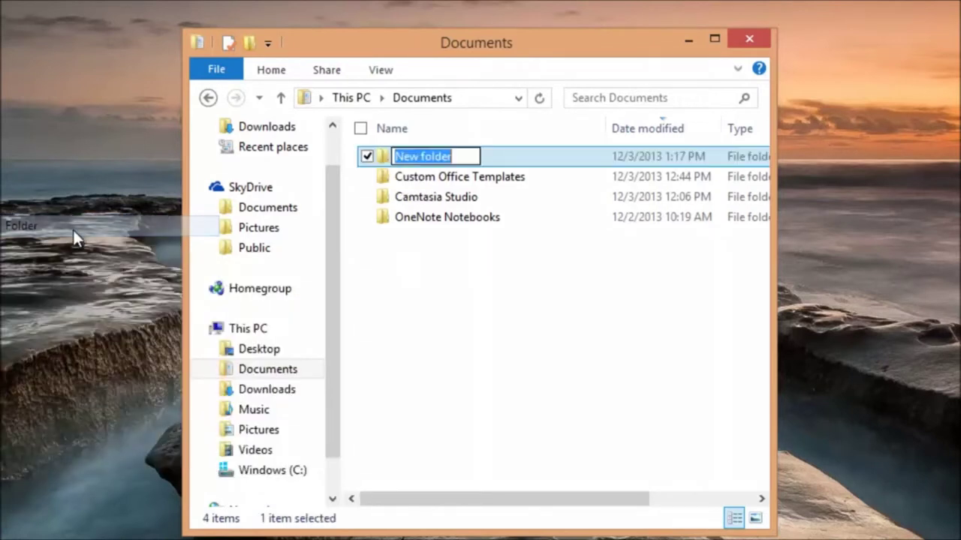
pyautogui.write('a')
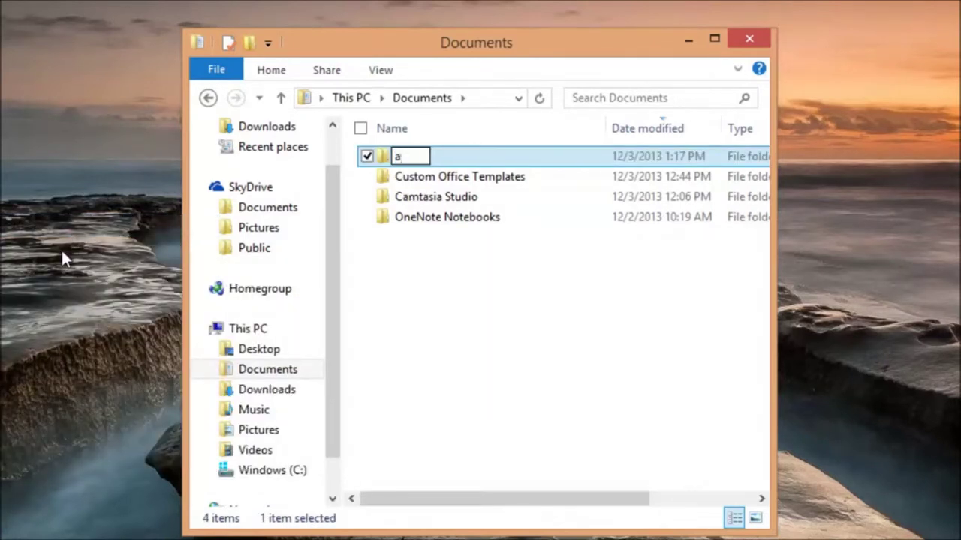
pyautogui.write('y1314')
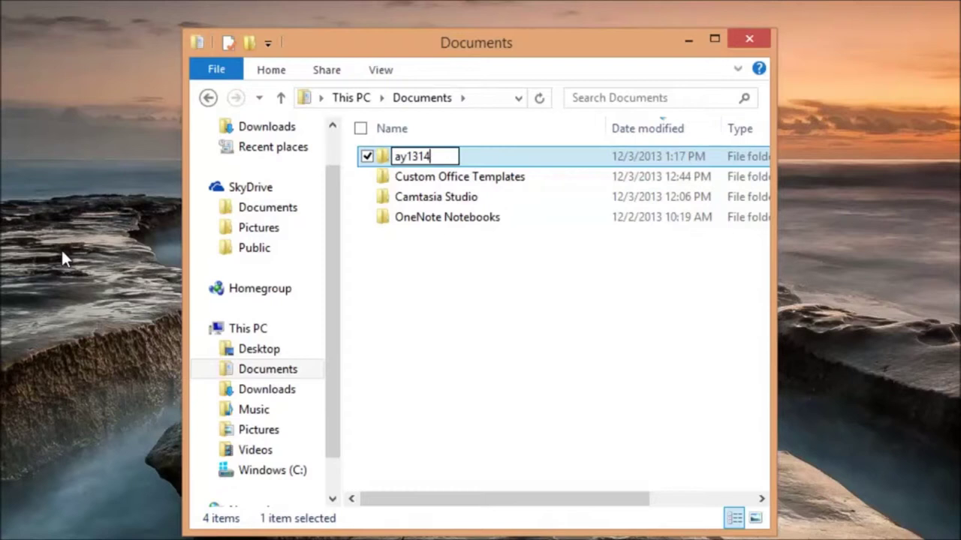
pyautogui.click(523, 334)
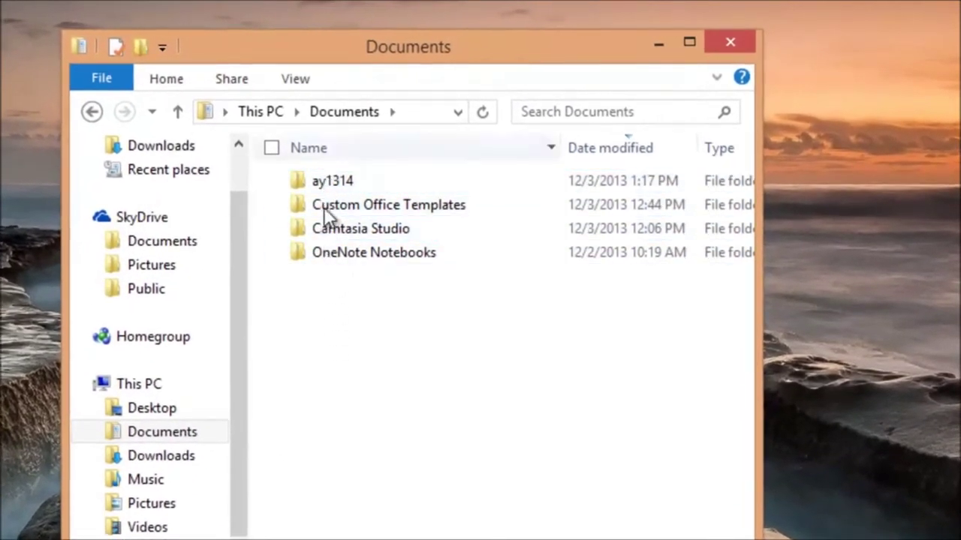
# Step: Widen the Documents window to show the Size column and sort the folders by name in ascending order
pyautogui.click(316, 150)
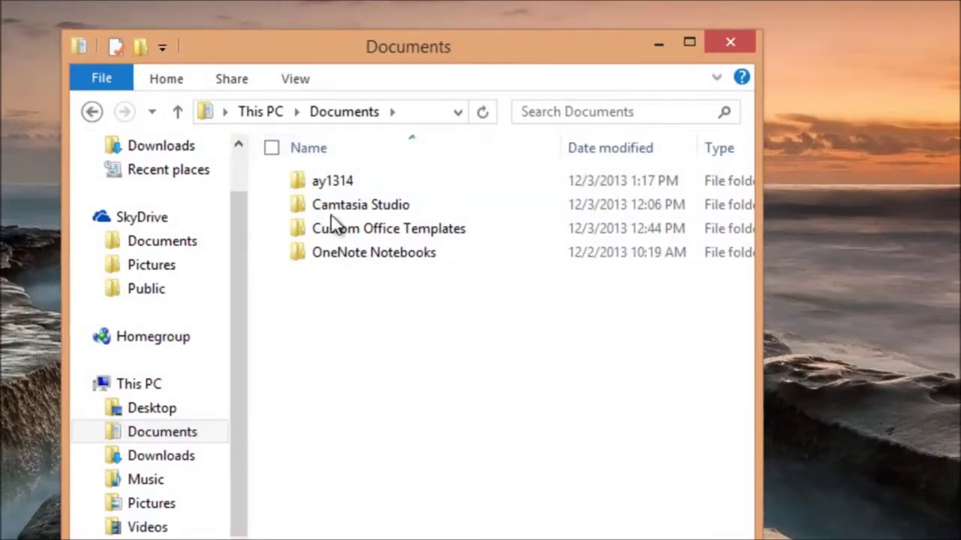
pyautogui.click(322, 156)
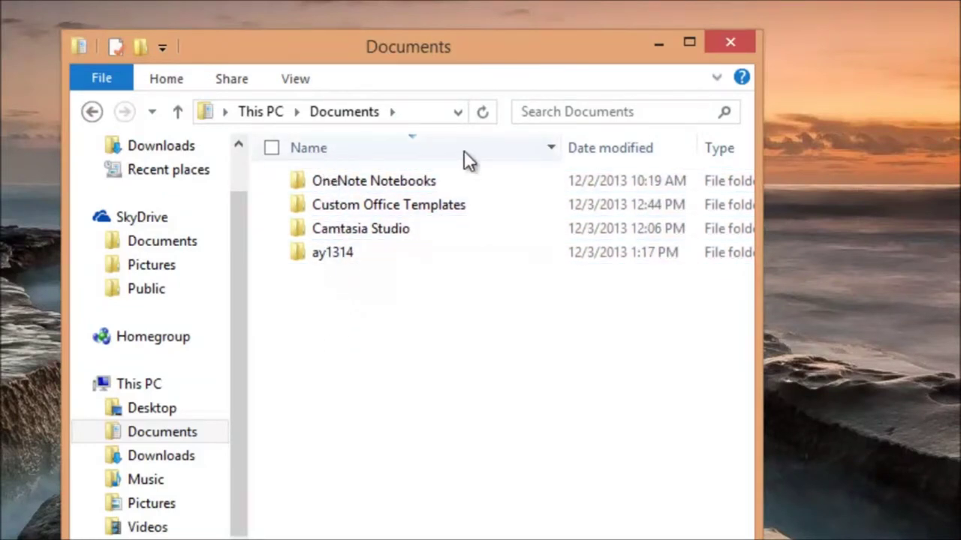
pyautogui.moveTo(761, 187); pyautogui.dragTo(954, 225)
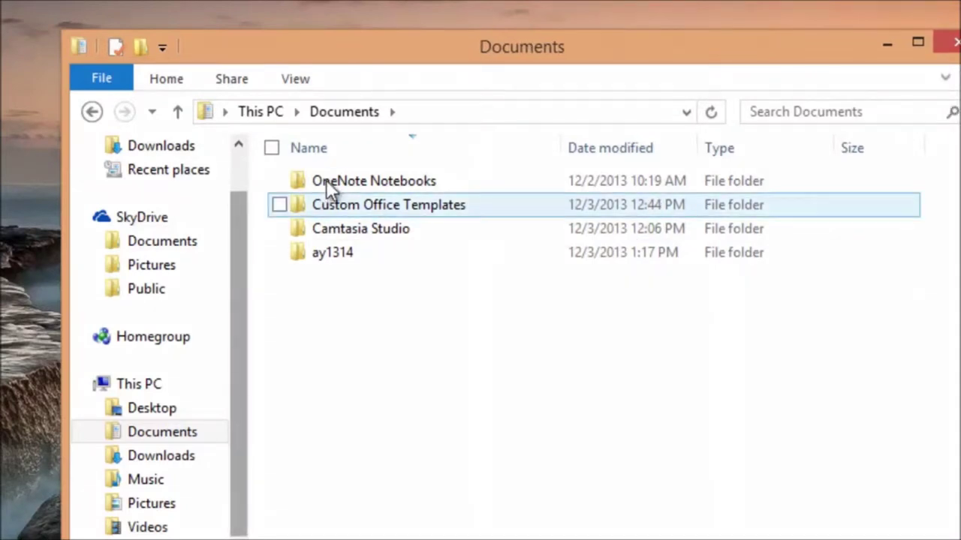
pyautogui.click(323, 148)
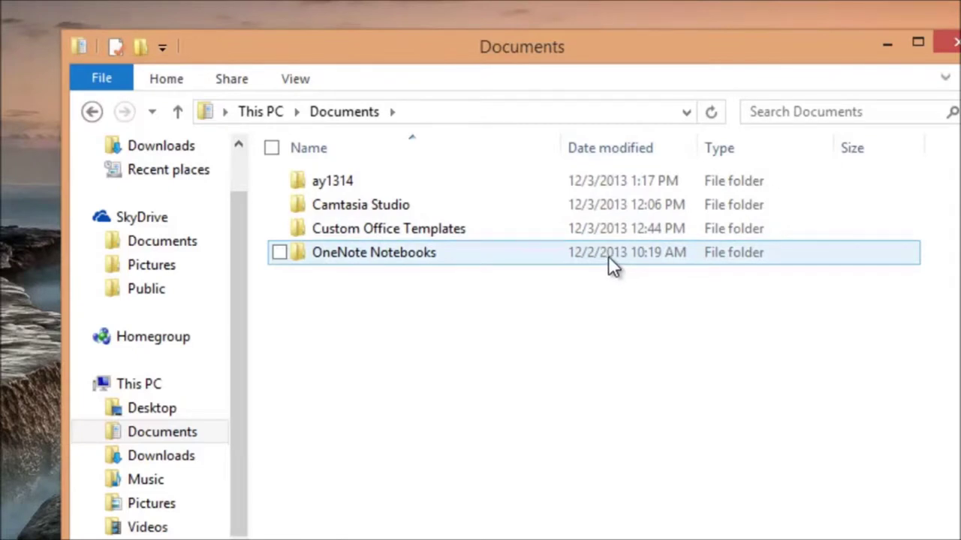
# Step: Sort the Documents folders by date modified in both directions and return to sorting them by name
pyautogui.click(607, 157)
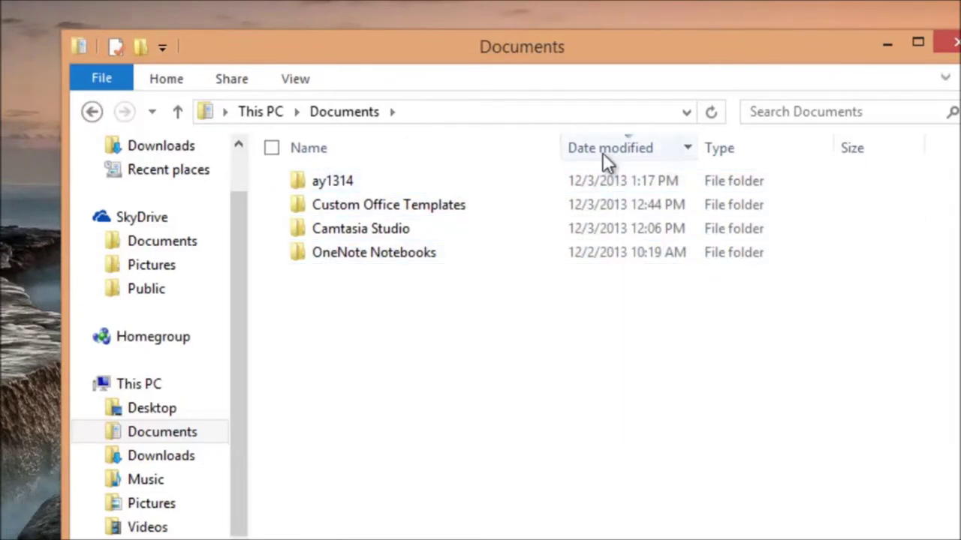
pyautogui.click(602, 150)
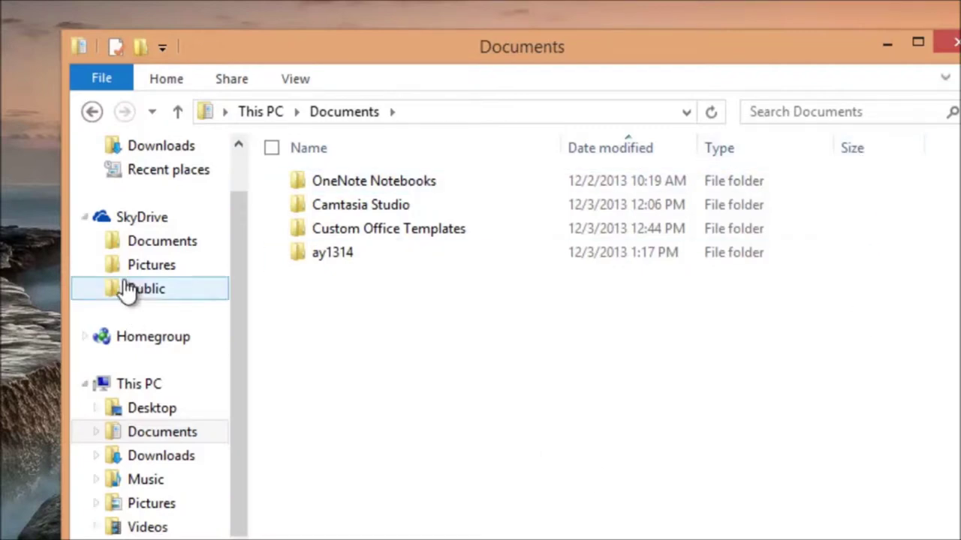
pyautogui.click(316, 148)
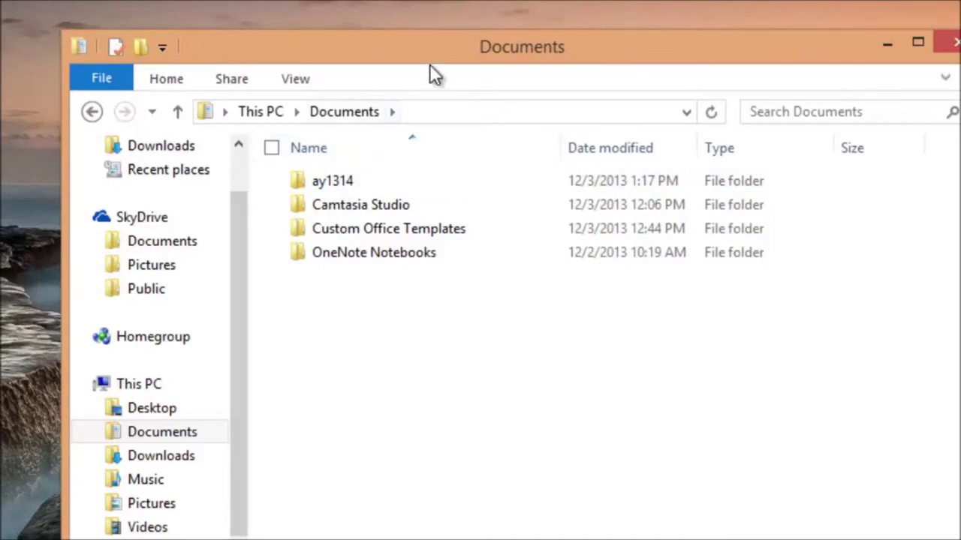
# Step: Open the ay1314 folder and create a subfolder named committees in it
pyautogui.doubleClick(328, 186)
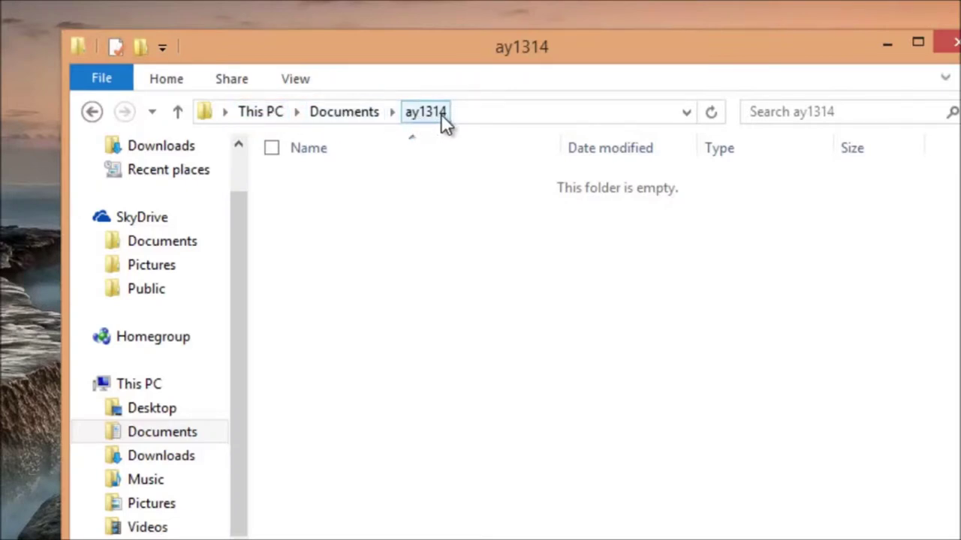
pyautogui.rightClick(411, 300)
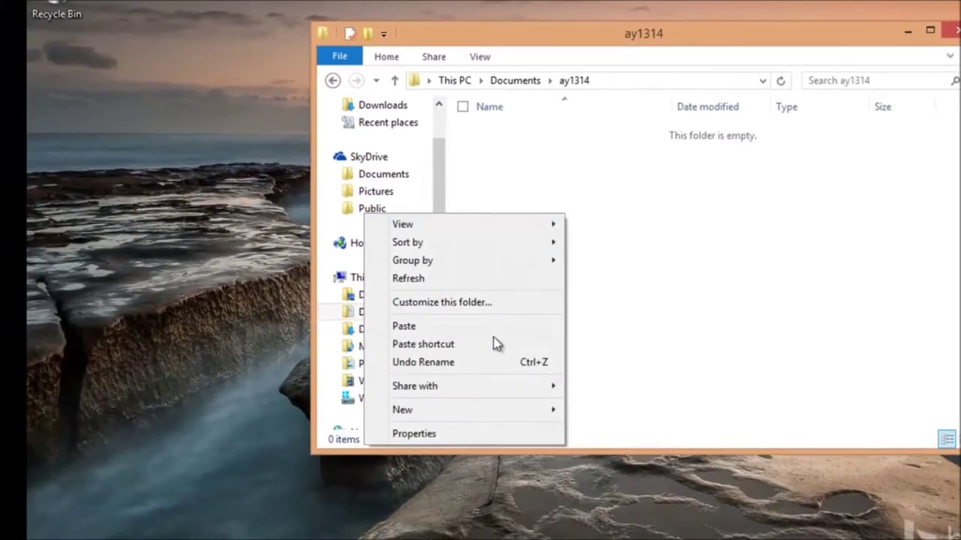
pyautogui.moveTo(446, 407)
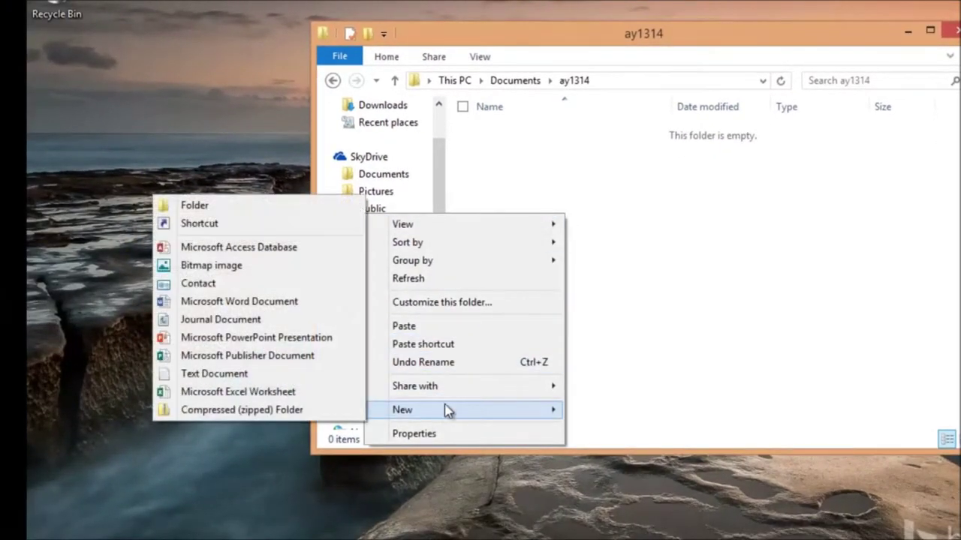
pyautogui.click(265, 206)
pyautogui.write('commi')
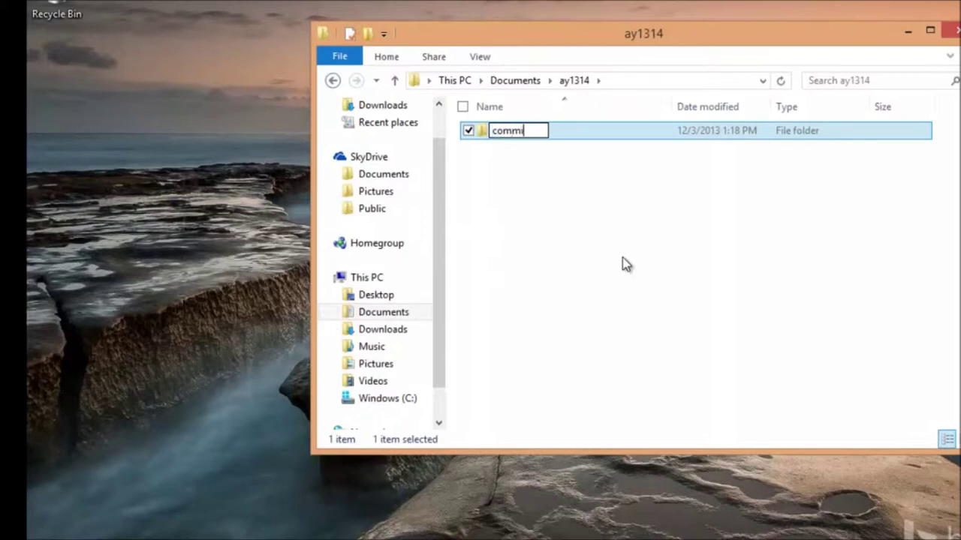
pyautogui.write('ttees')
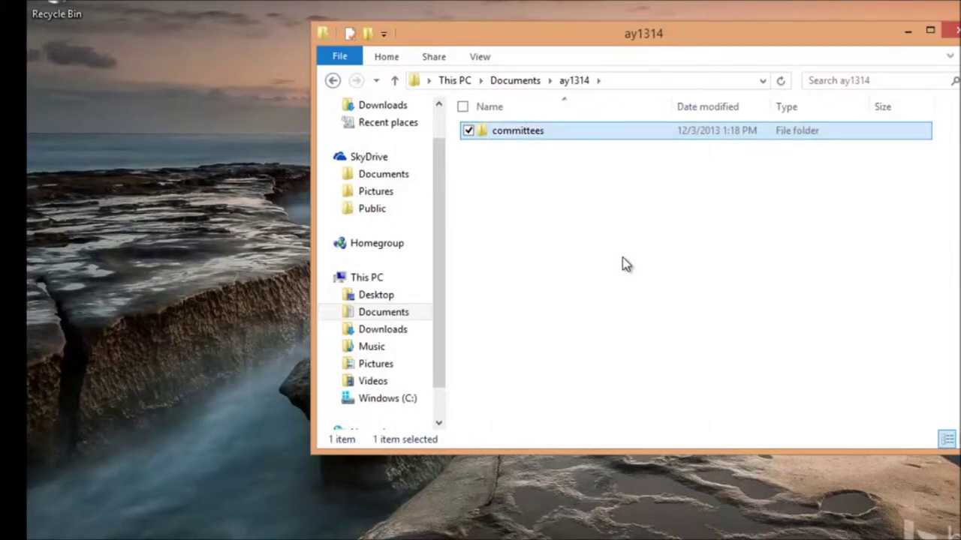
pyautogui.click(612, 238)
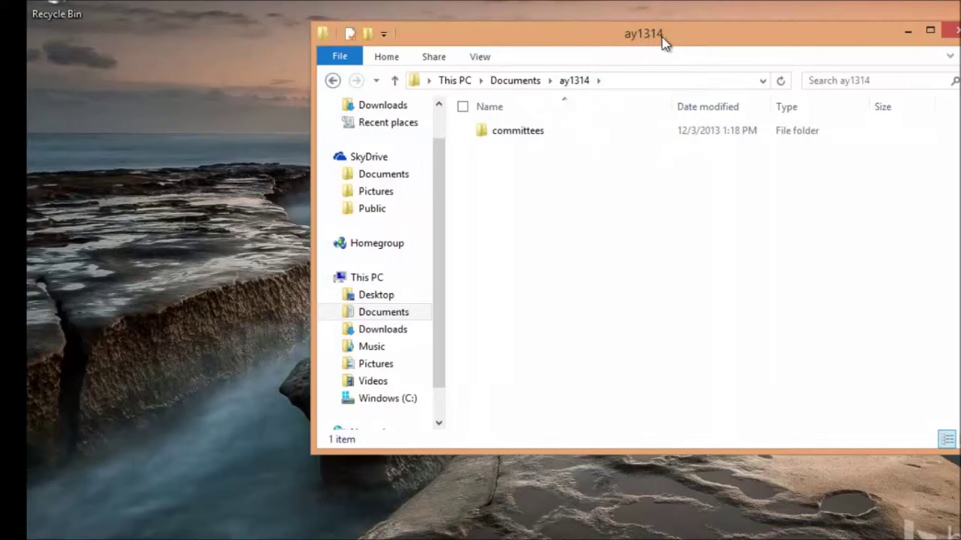
# Step: Open the committees folder and create a subfolder named atac in it
pyautogui.doubleClick(528, 133)
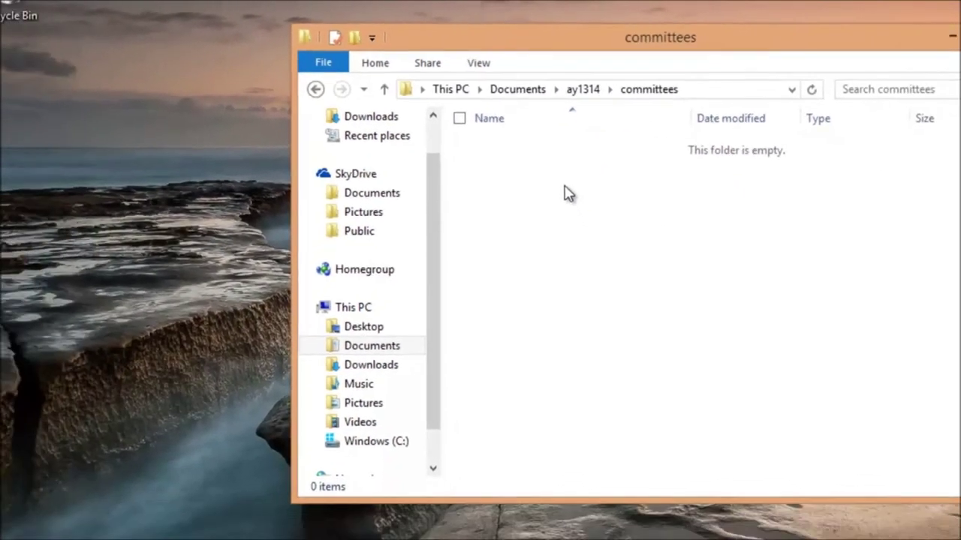
pyautogui.rightClick(483, 324)
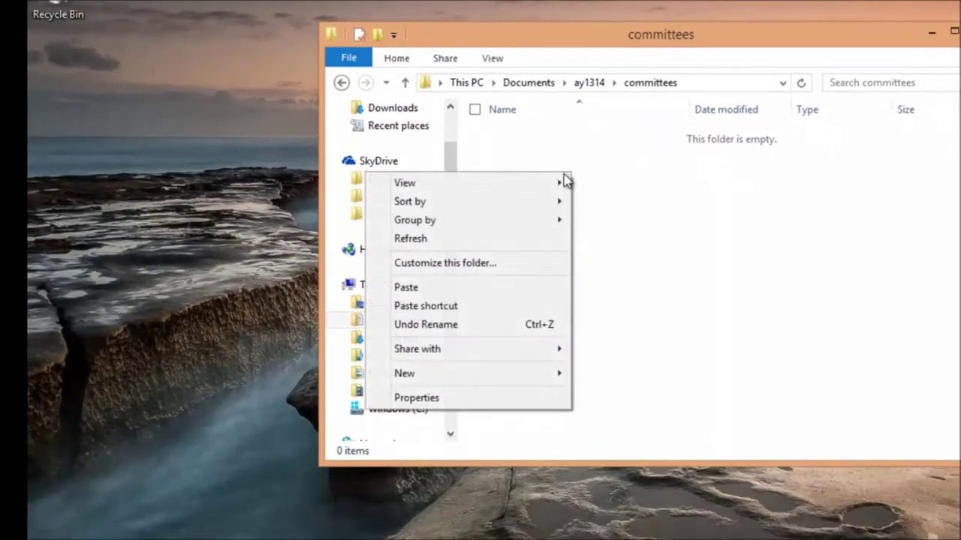
pyautogui.moveTo(478, 373)
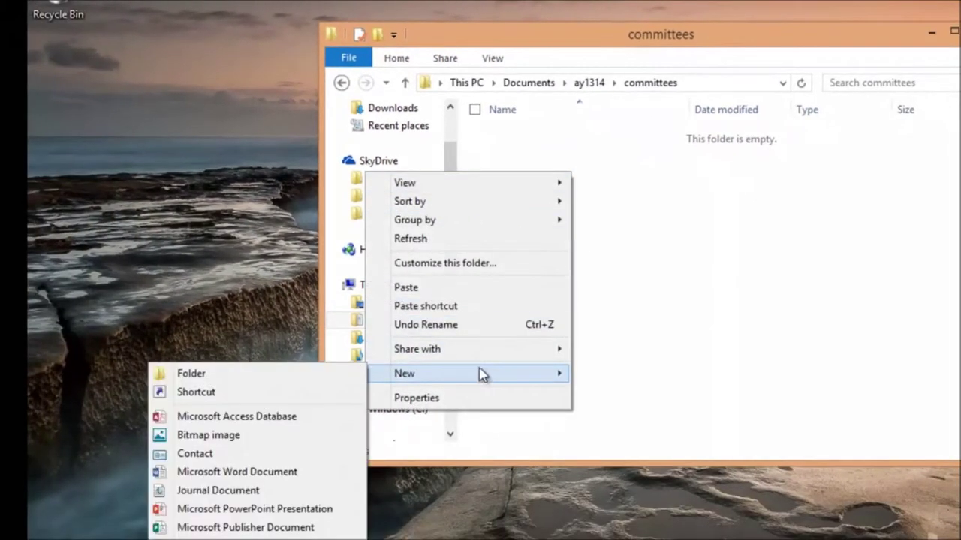
pyautogui.click(335, 378)
pyautogui.write('ata')
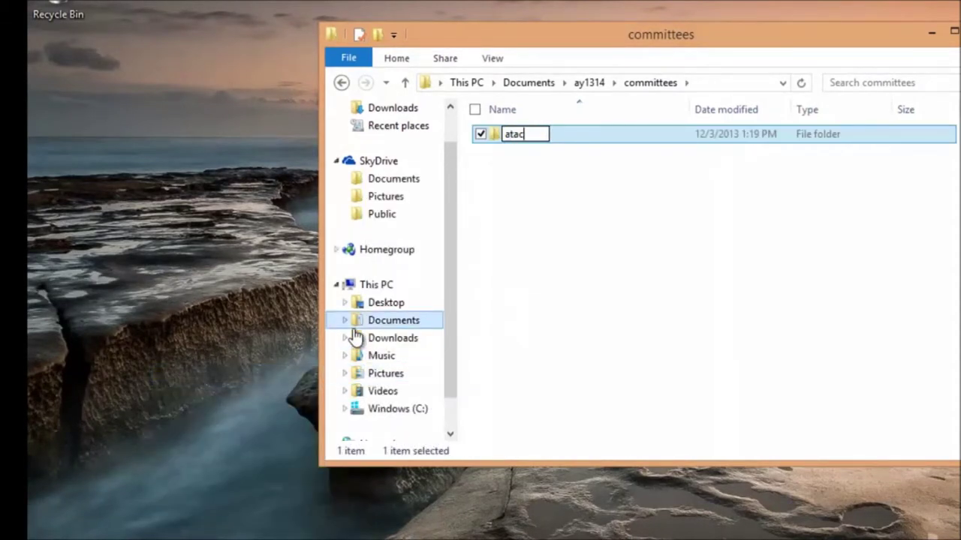
pyautogui.write('c')
pyautogui.click(559, 222)
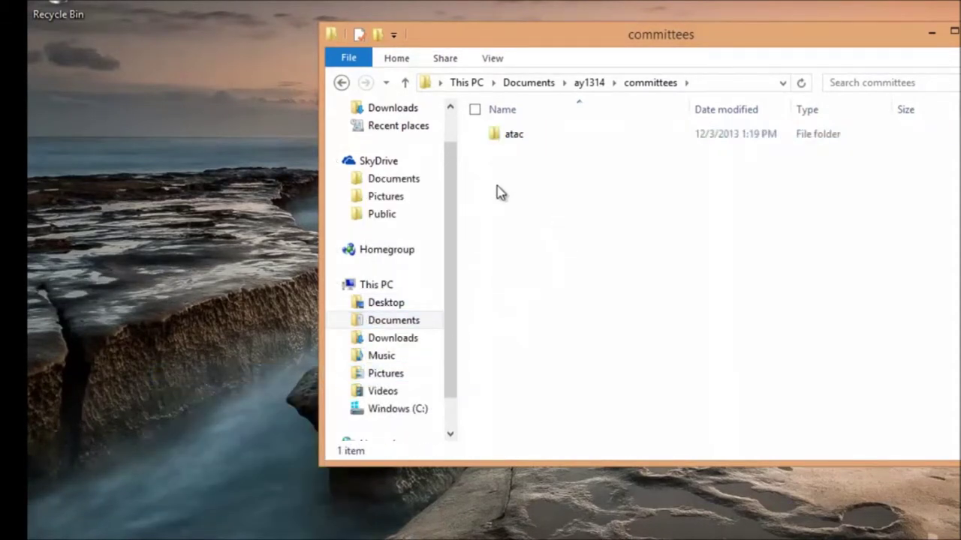
# Step: Create a second subfolder named itac in the committees folder
pyautogui.rightClick(562, 185)
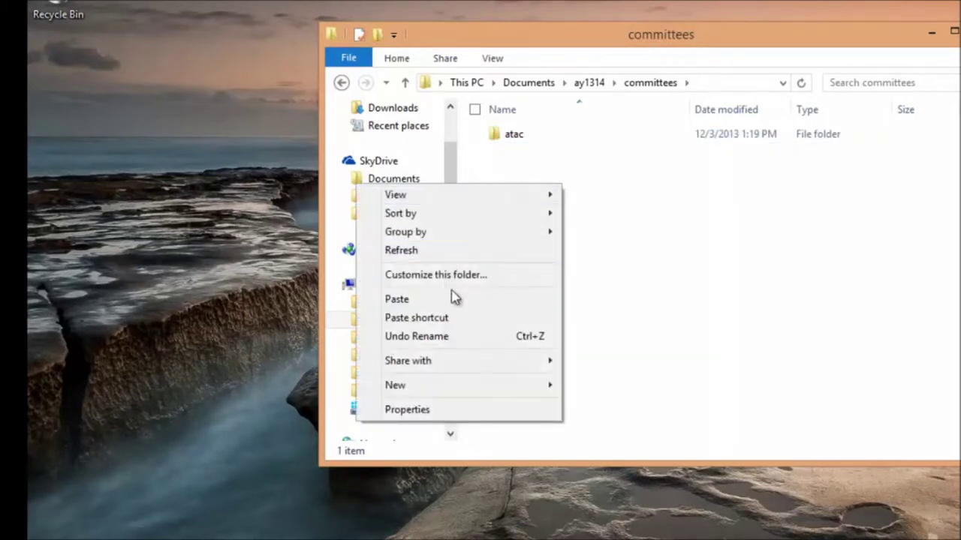
pyautogui.moveTo(443, 393)
pyautogui.click(178, 178)
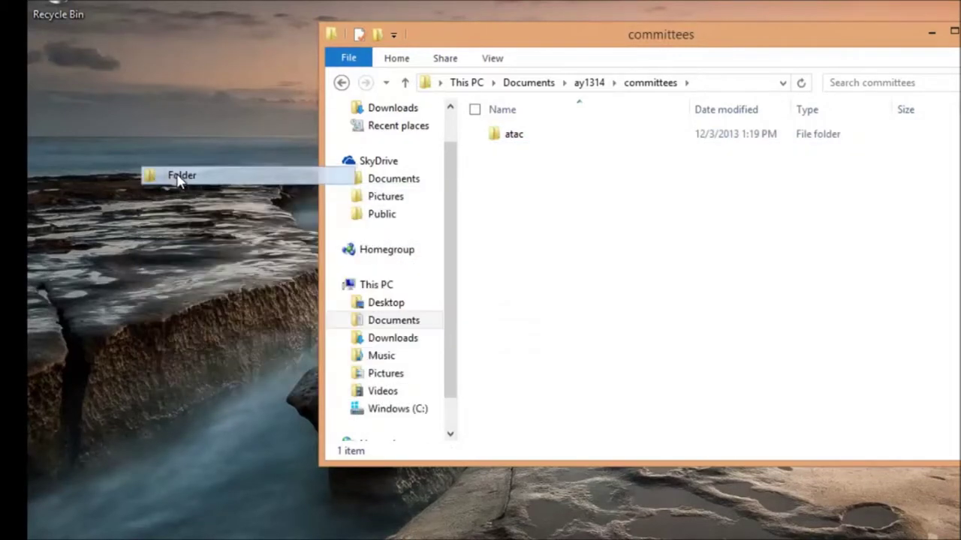
pyautogui.write('itac')
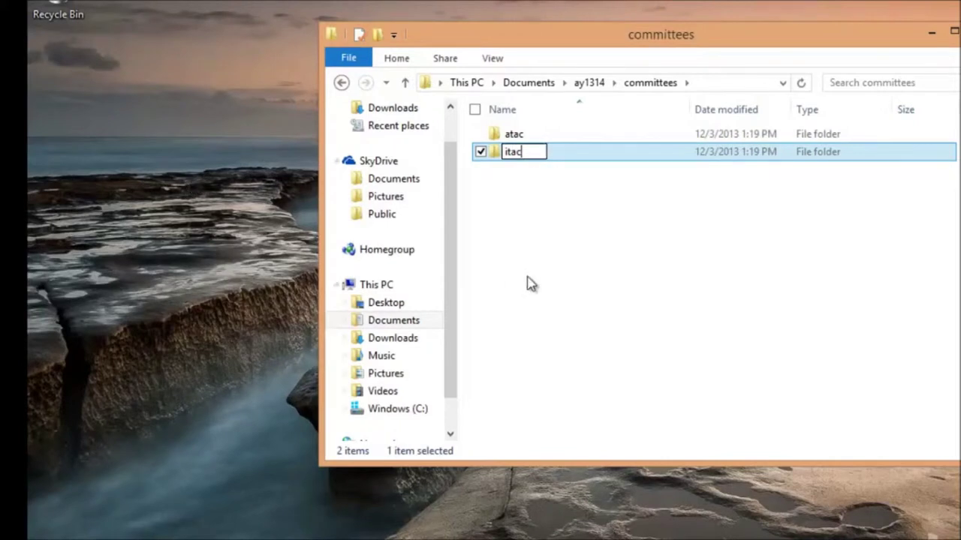
pyautogui.click(579, 253)
# Step: Create a third subfolder named ceps_tech_comm in the committees folder and open the atac folder
pyautogui.rightClick(576, 248)
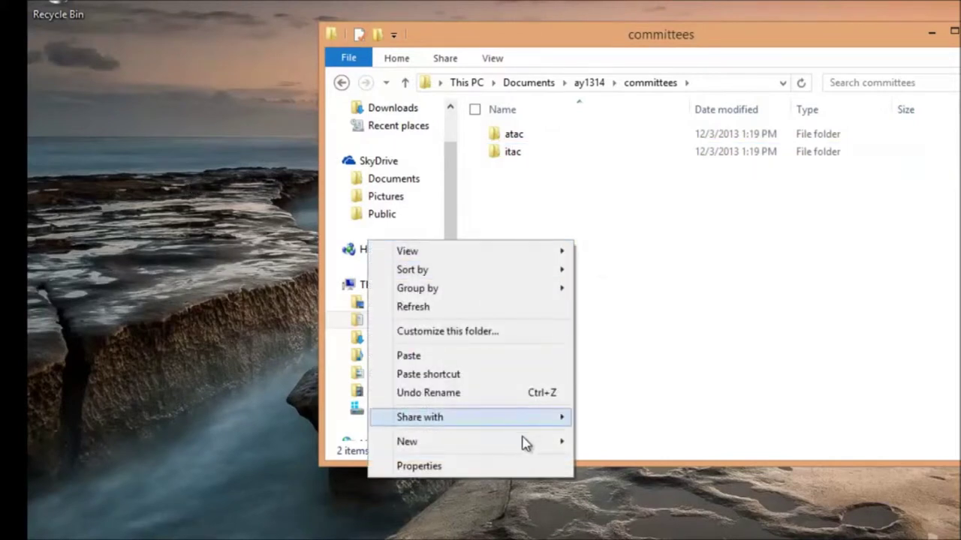
pyautogui.moveTo(518, 445)
pyautogui.click(196, 232)
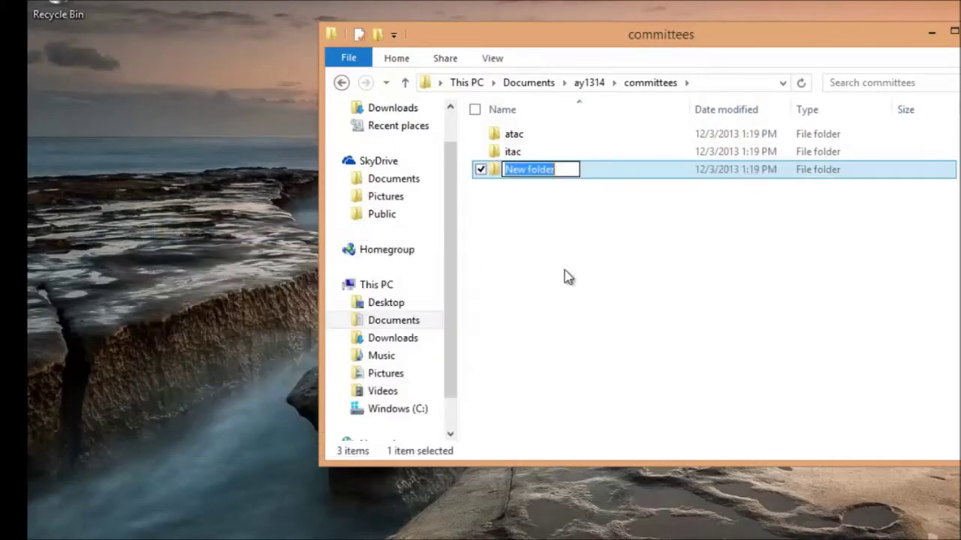
pyautogui.write('ceps_tech_comm')
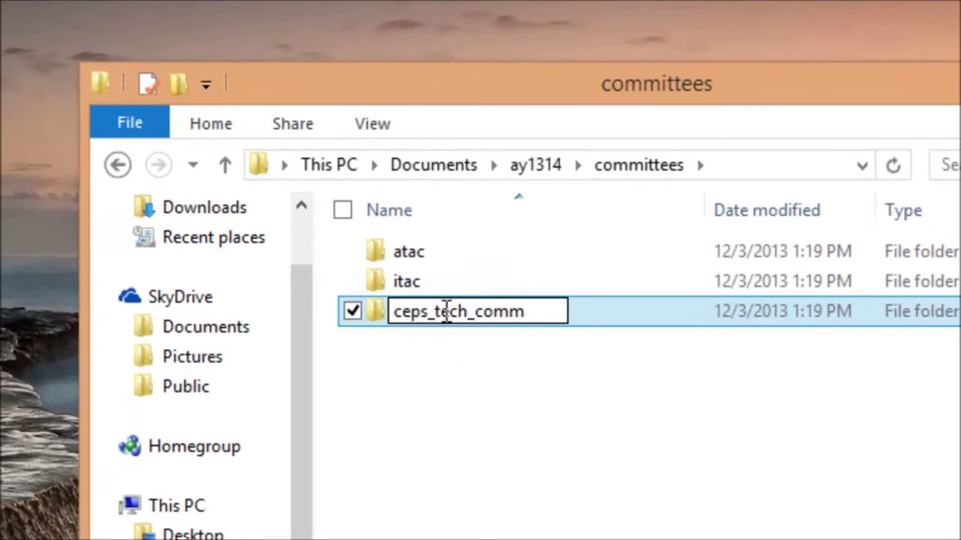
pyautogui.click(473, 409)
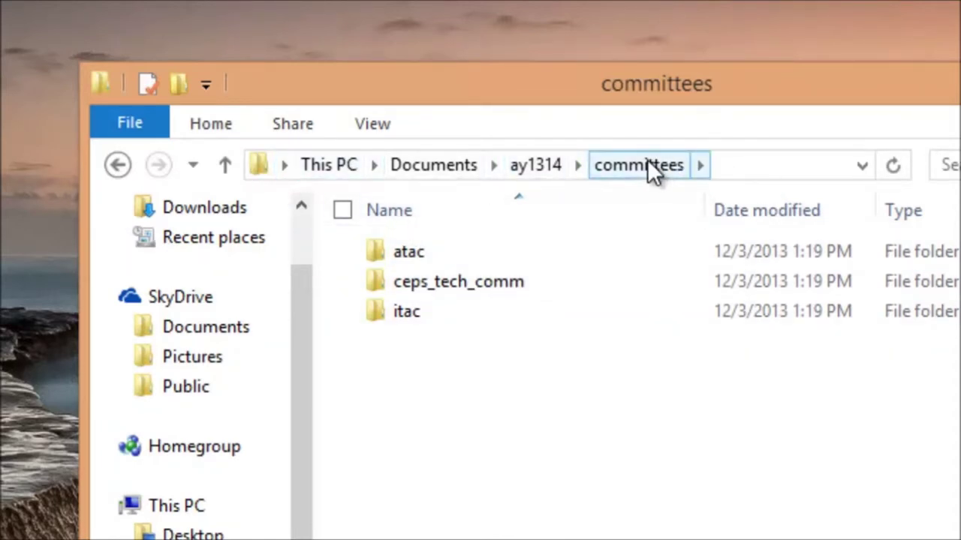
pyautogui.doubleClick(417, 253)
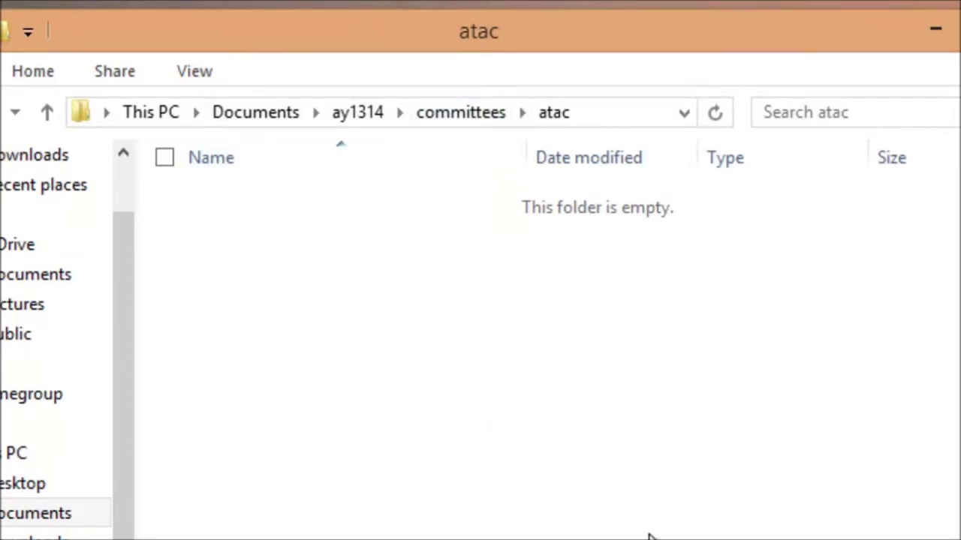
# Step: Return to the Documents folder and create a folder named fy14 there
pyautogui.click(258, 112)
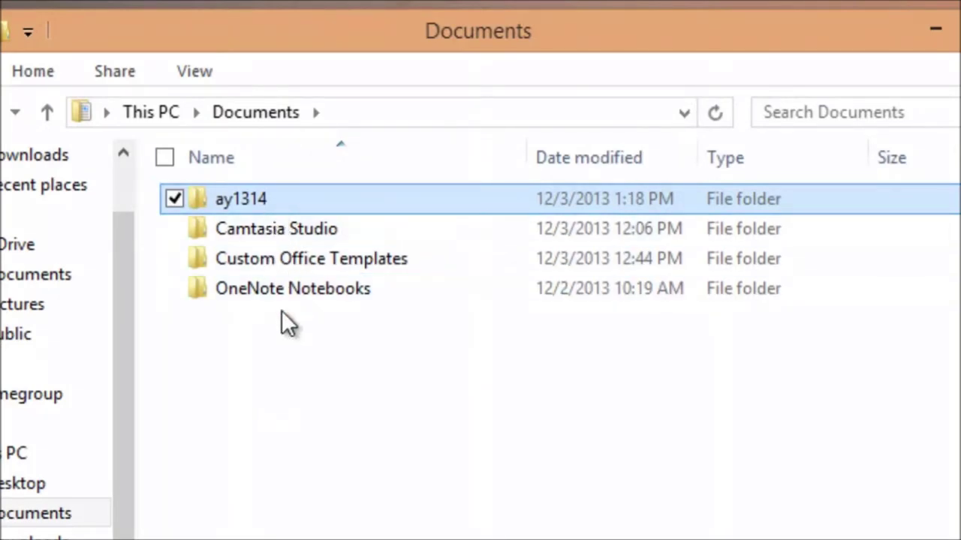
pyautogui.click(288, 390)
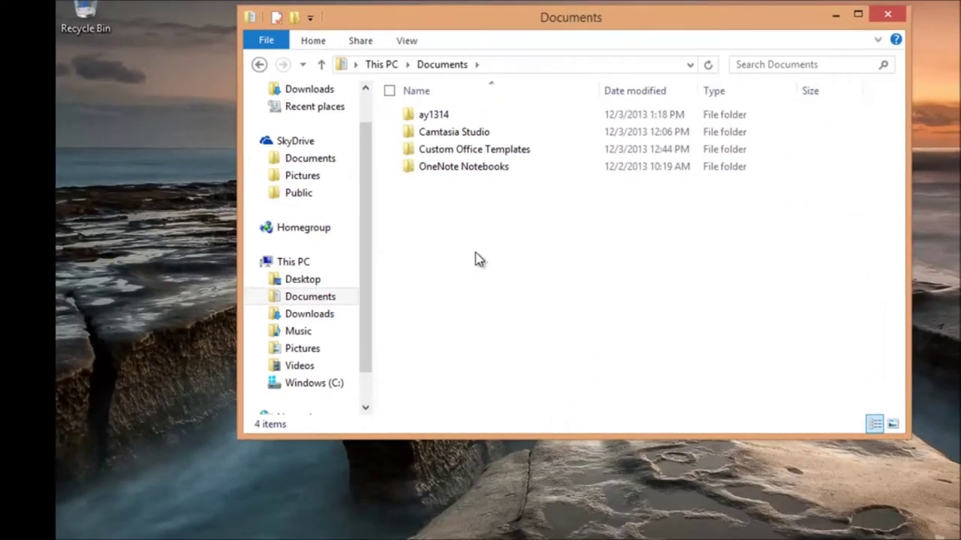
pyautogui.rightClick(475, 254)
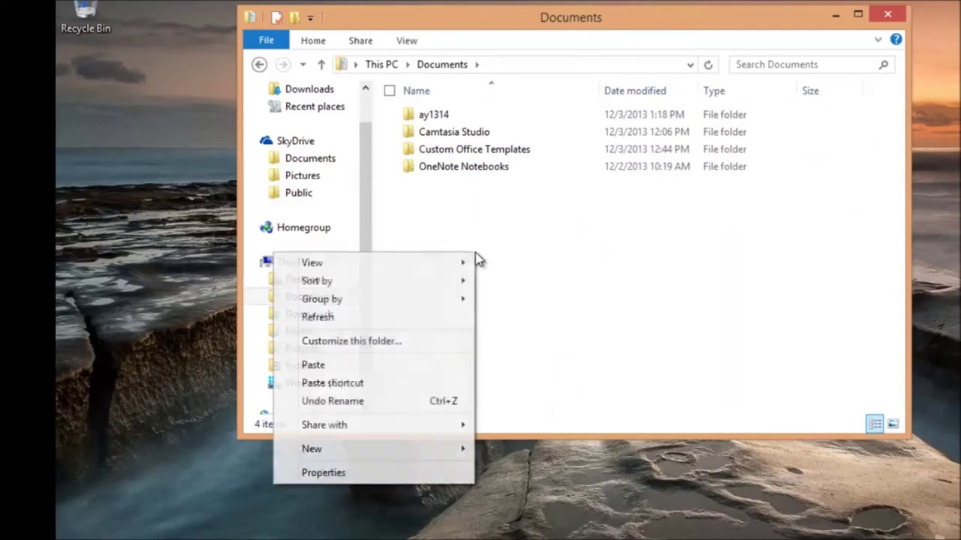
pyautogui.moveTo(376, 458)
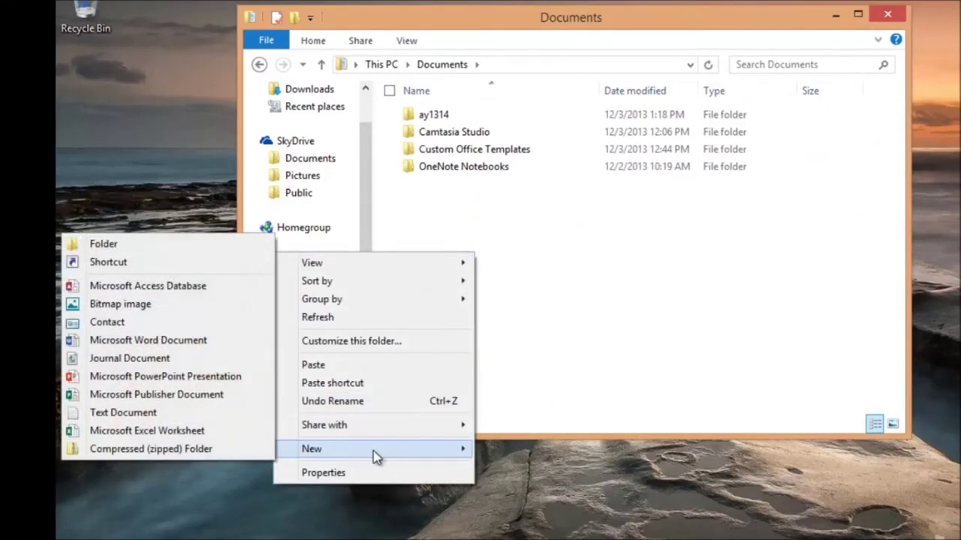
pyautogui.click(123, 249)
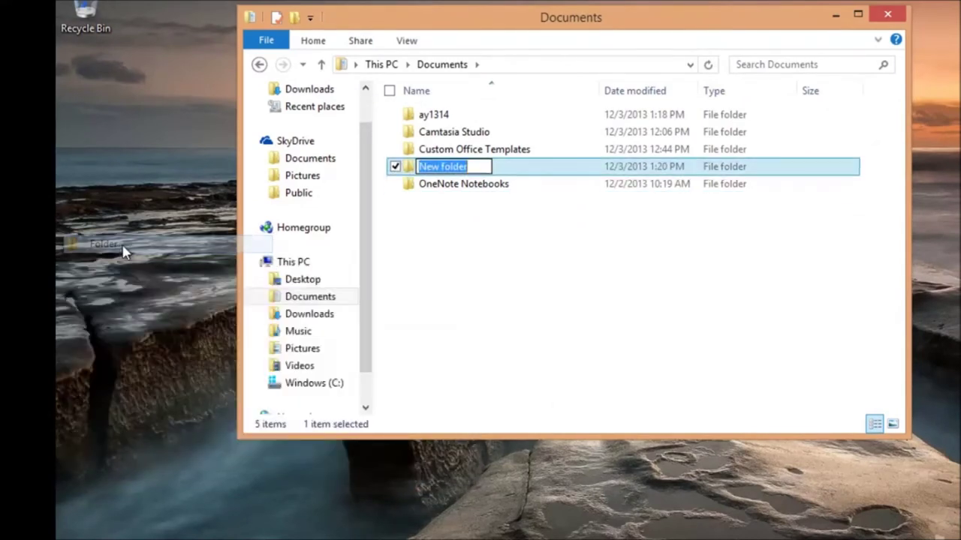
pyautogui.write('fy14')
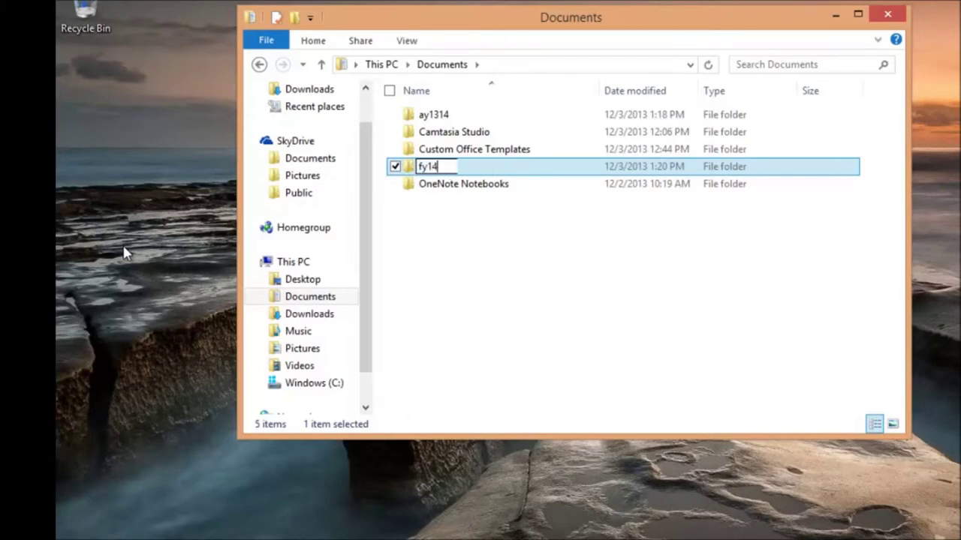
pyautogui.click(576, 291)
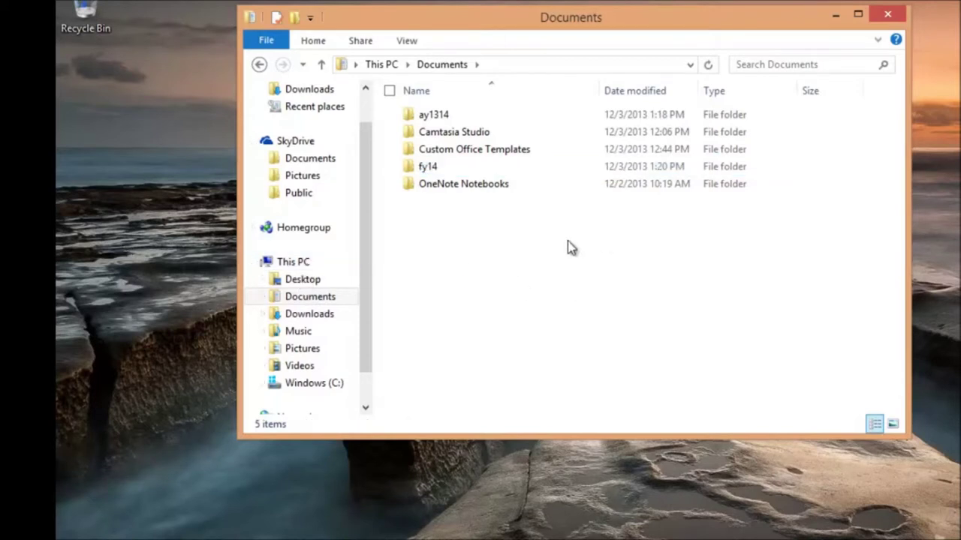
# Step: Open the fy14 folder and create a subfolder in it, entering quarter1 as its name
pyautogui.doubleClick(428, 167)
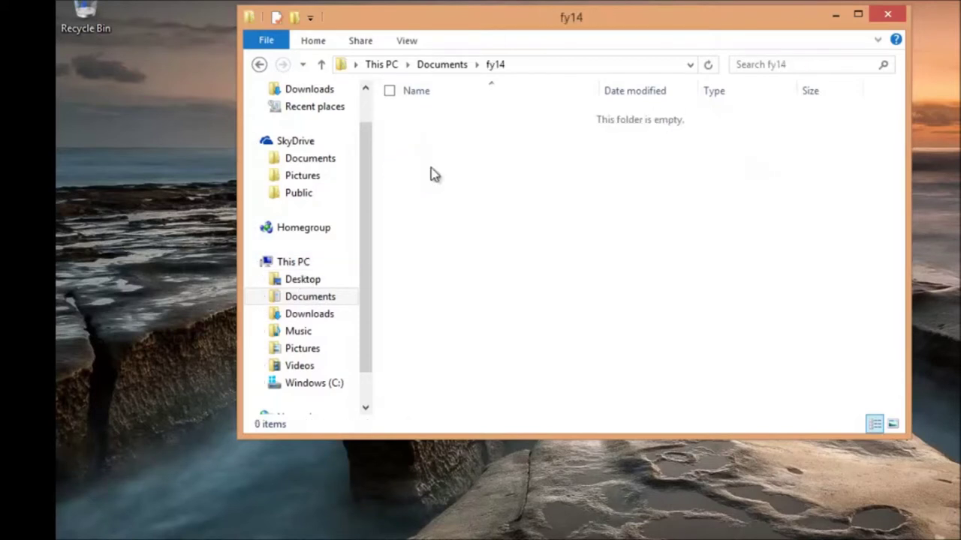
pyautogui.rightClick(449, 200)
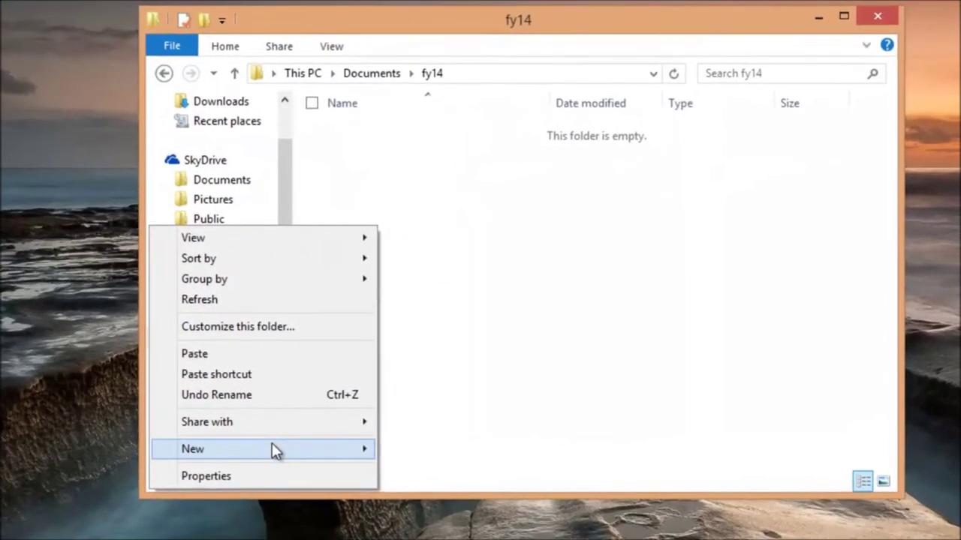
pyautogui.moveTo(272, 449)
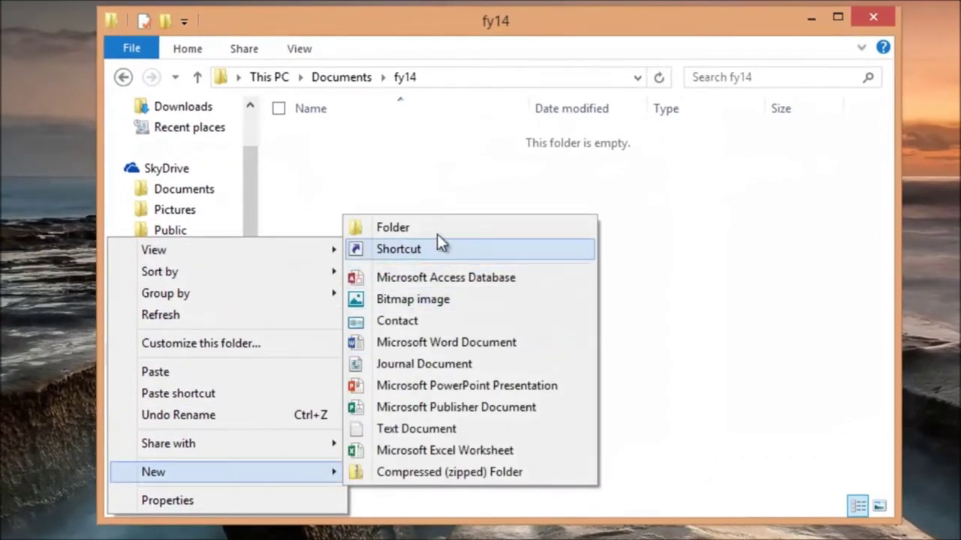
pyautogui.click(464, 220)
pyautogui.write('quart')
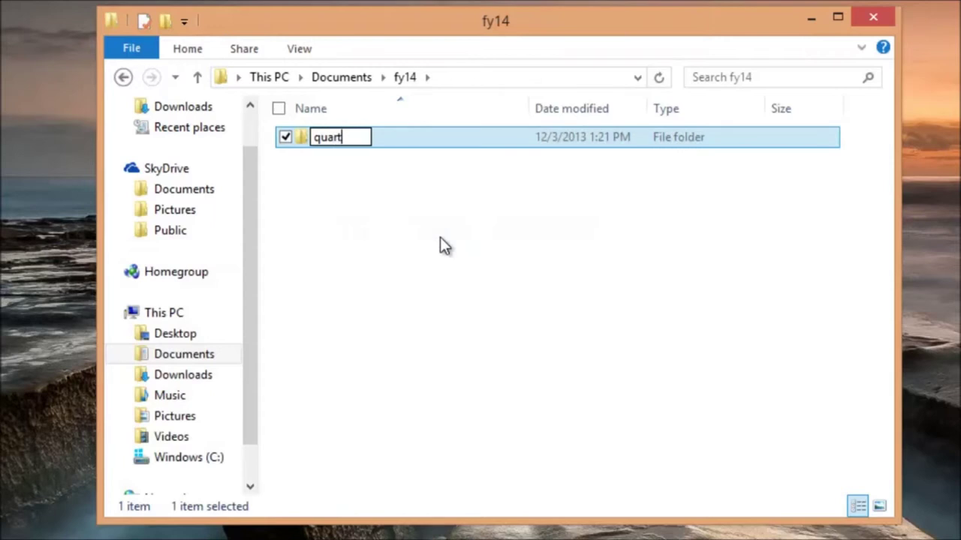
pyautogui.write('er1')
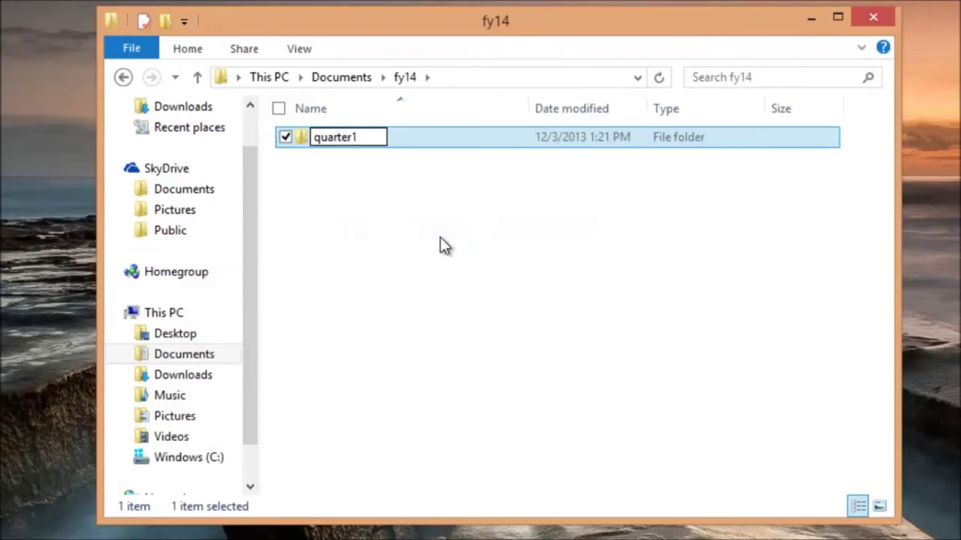
# Step: Select the full folder name quarter1 for reuse and commit the name
pyautogui.hotkey('shift', 'Left')
pyautogui.hotkey('shift', 'Left')
pyautogui.hotkey('shift', 'Left')
pyautogui.hotkey('shift', 'Left')
pyautogui.hotkey('shift', 'Left')
pyautogui.hotkey('shift', 'Left')
pyautogui.hotkey('shift', 'Left')
pyautogui.hotkey('shift', 'Left')
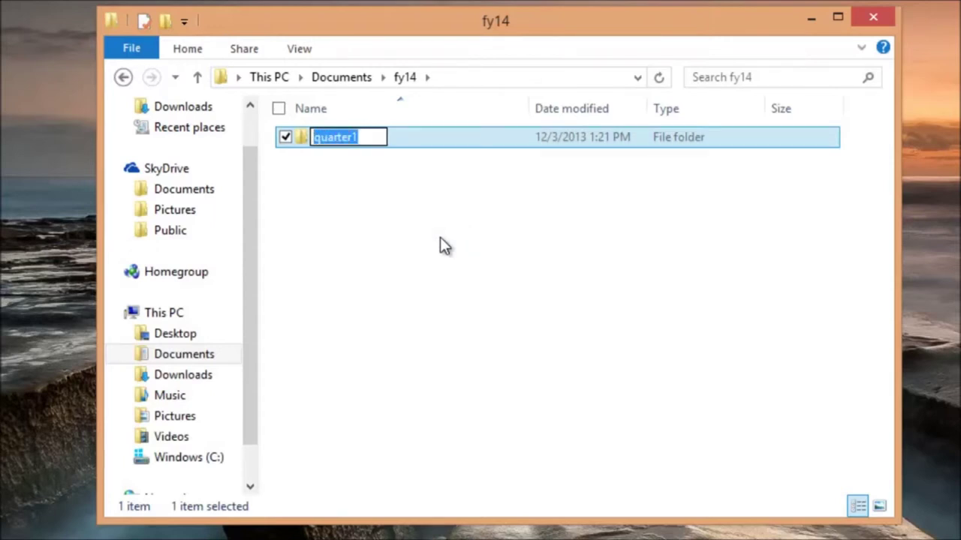
pyautogui.click(493, 252)
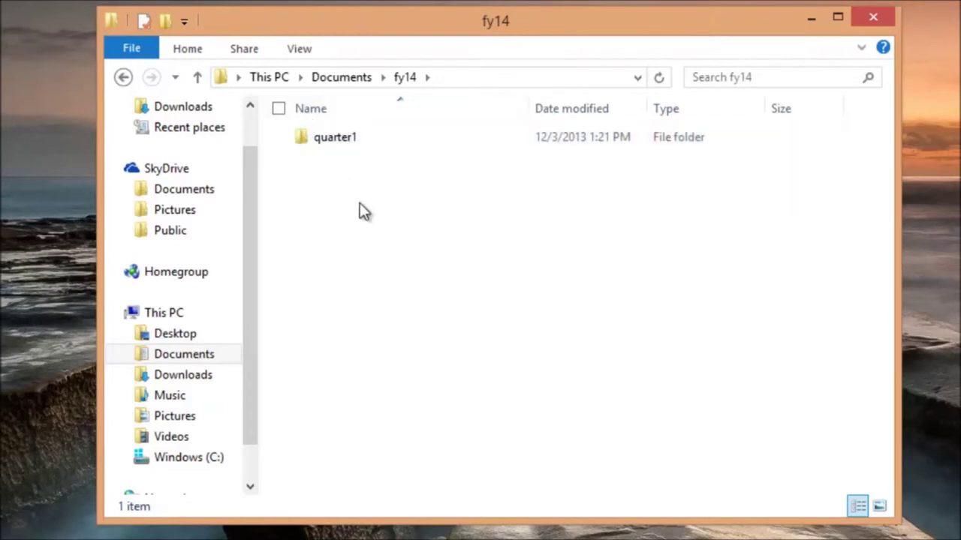
# Step: Create a second subfolder named quarter2 in the fy14 folder
pyautogui.rightClick(375, 234)
pyautogui.moveTo(180, 459)
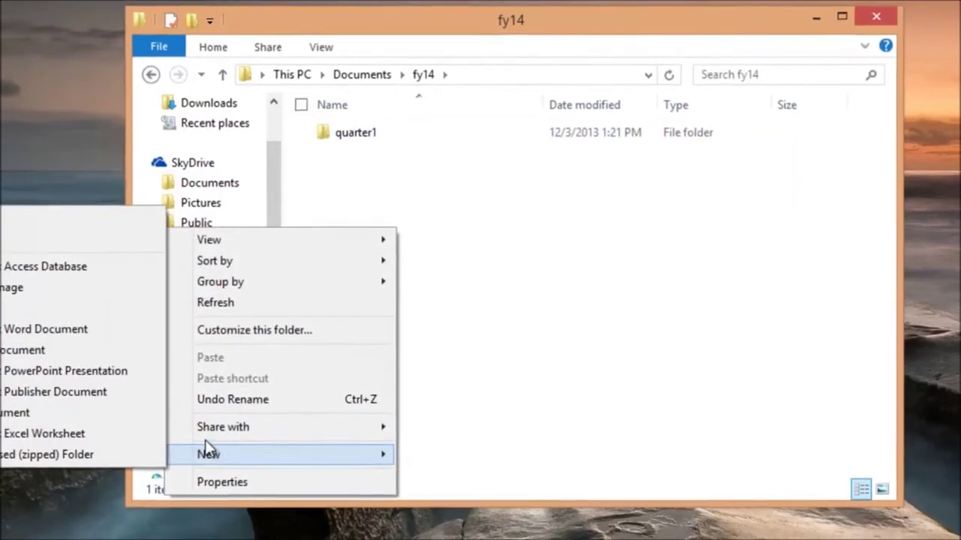
pyautogui.click(49, 221)
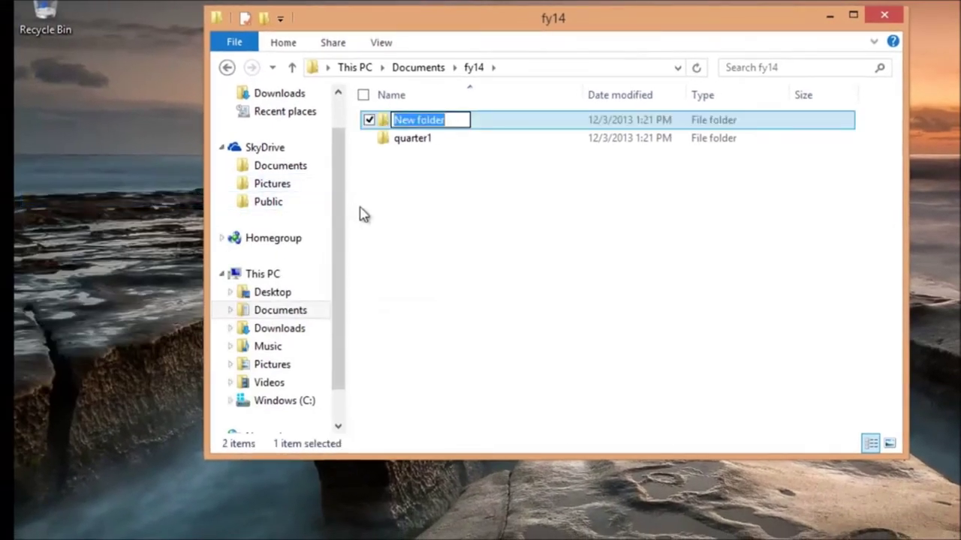
pyautogui.write('quarter12')
pyautogui.click(568, 236)
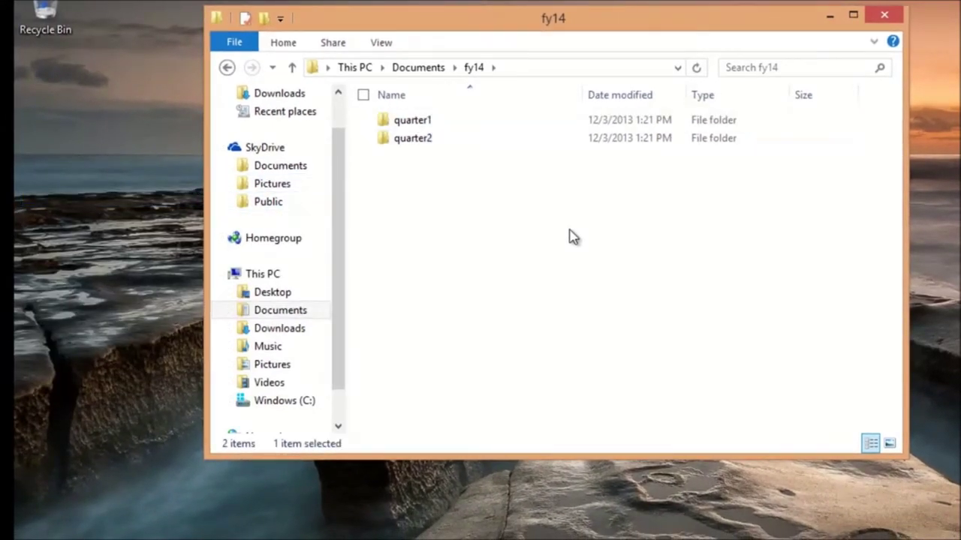
# Step: Create a third subfolder named quarter3 in the fy14 folder
pyautogui.rightClick(558, 249)
pyautogui.moveTo(456, 452)
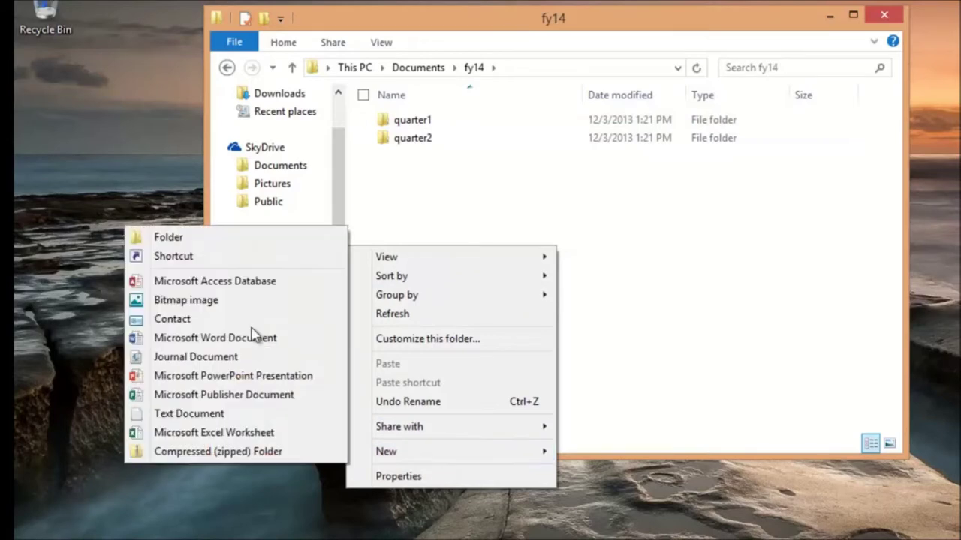
pyautogui.click(189, 239)
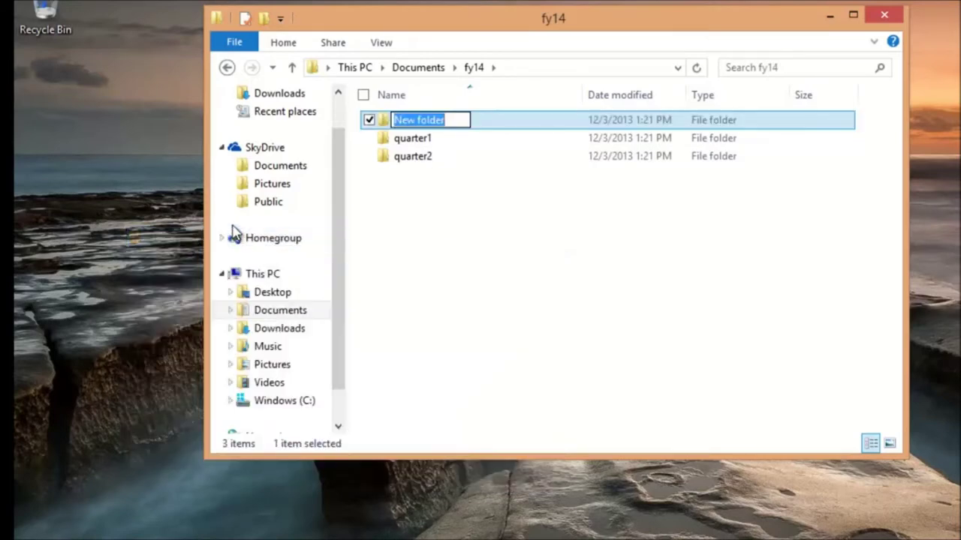
pyautogui.write('quarter1')
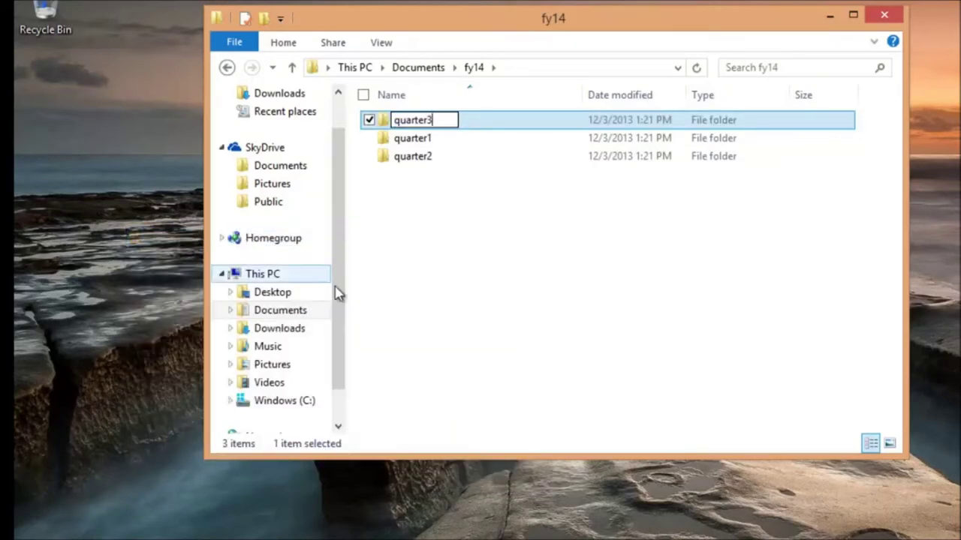
pyautogui.click(442, 277)
# Step: Create a fourth subfolder named quarter4 in the fy14 folder
pyautogui.rightClick(438, 265)
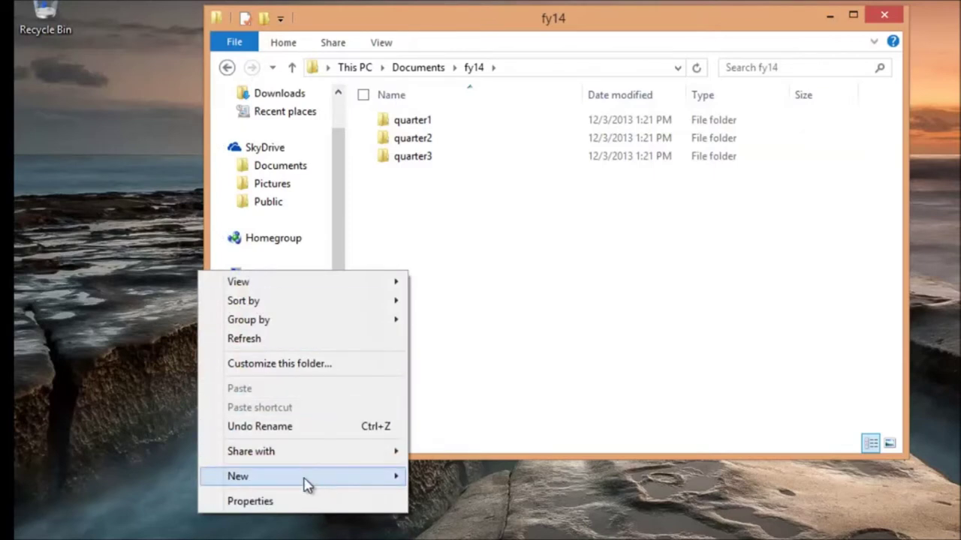
pyautogui.moveTo(303, 484)
pyautogui.click(462, 264)
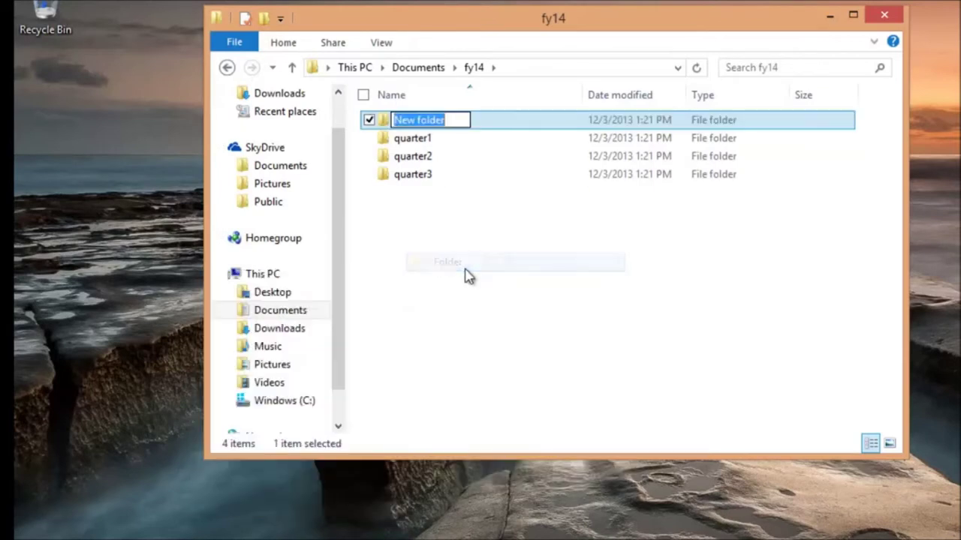
pyautogui.write('quarter1')
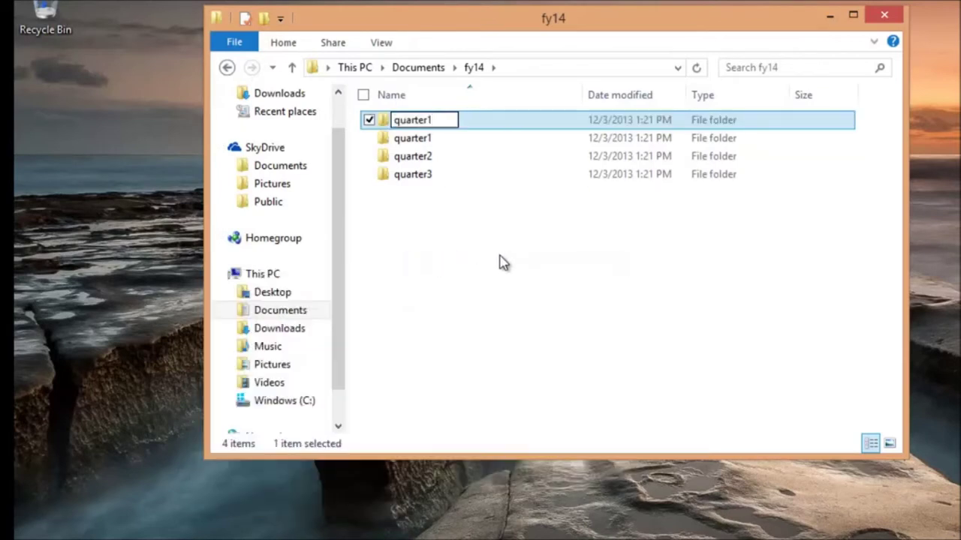
pyautogui.press('BackSpace')
pyautogui.write('4')
pyautogui.press('Return')
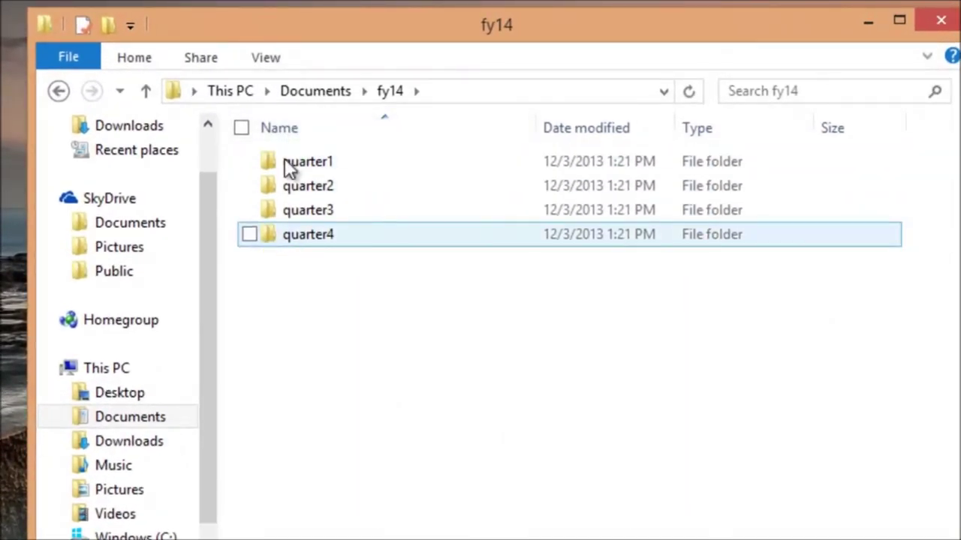
# Step: Switch the name sorting of the quarter folders between descending and ascending order, ending with descending
pyautogui.click(289, 131)
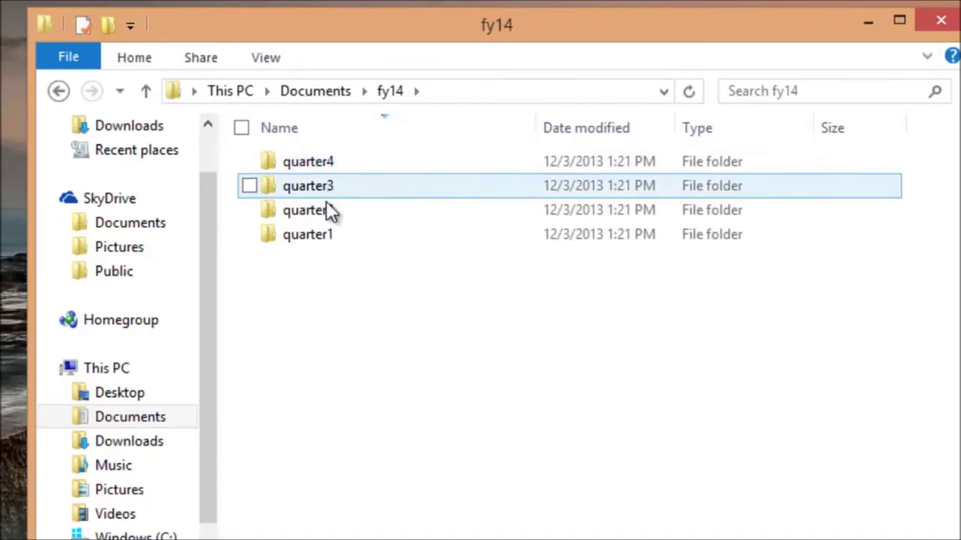
pyautogui.click(286, 131)
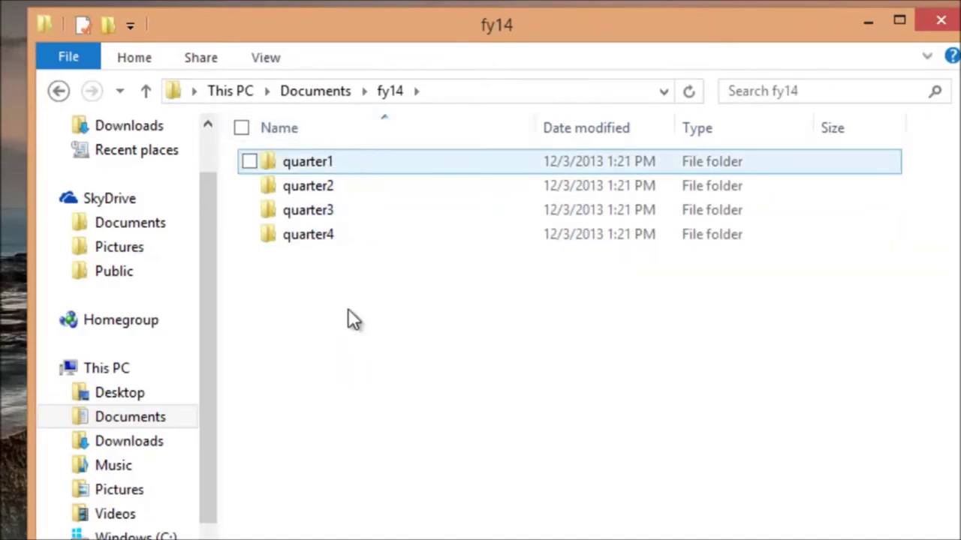
pyautogui.click(279, 126)
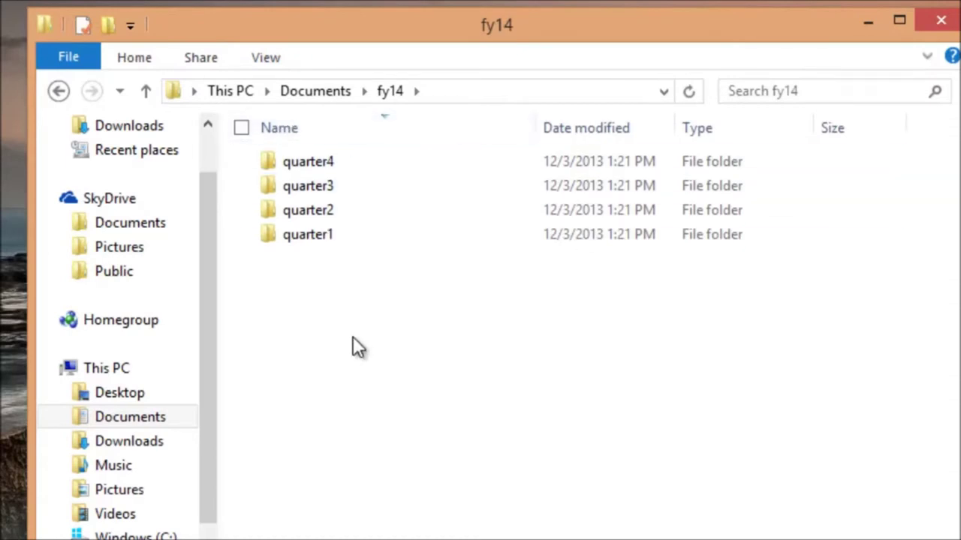
# Step: Go back to the Documents folder and create a subfolder named courses in the ay1314 folder
pyautogui.click(321, 92)
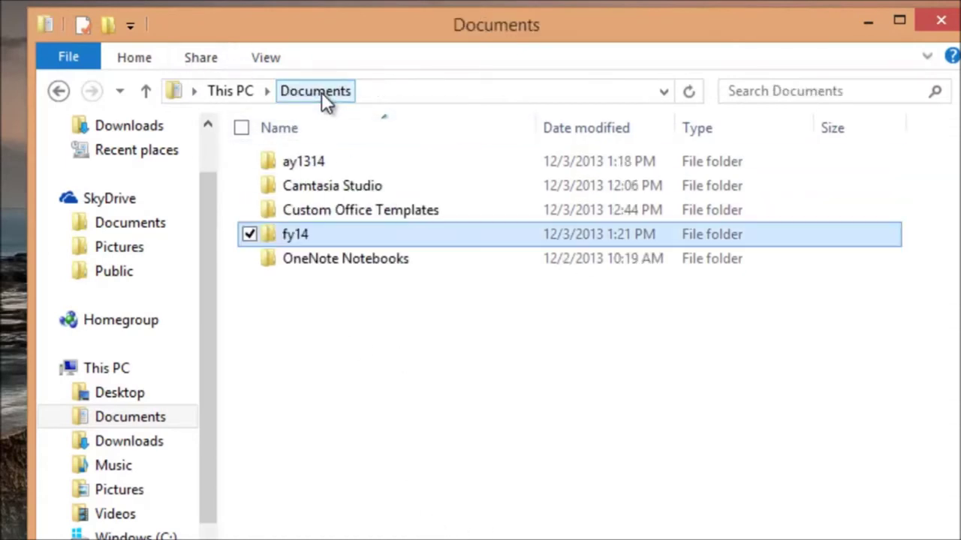
pyautogui.doubleClick(304, 167)
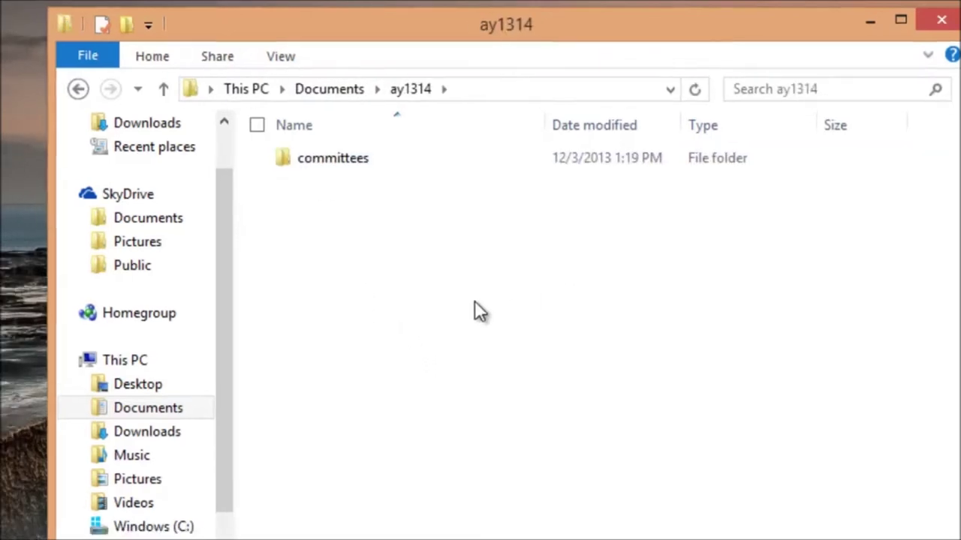
pyautogui.rightClick(514, 283)
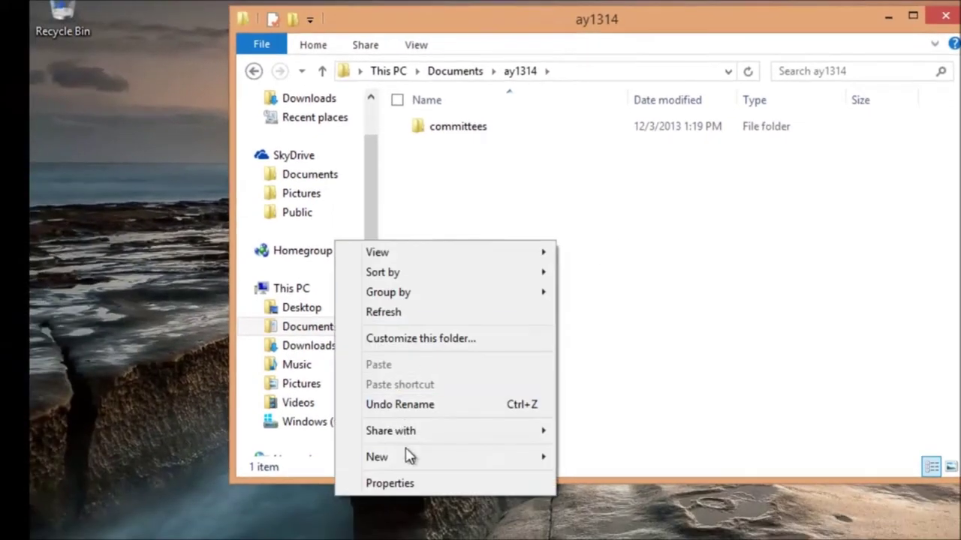
pyautogui.moveTo(349, 511)
pyautogui.click(189, 233)
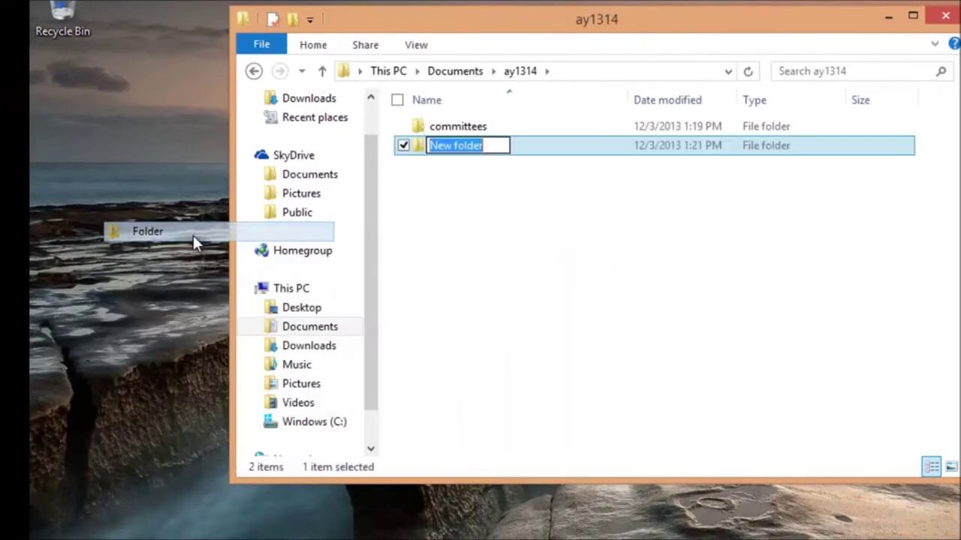
pyautogui.write('courses')
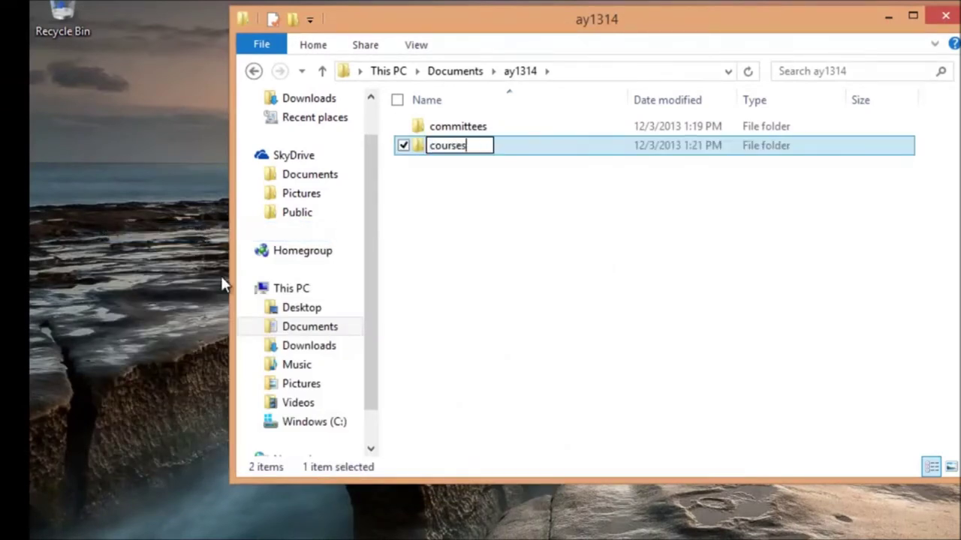
pyautogui.click(697, 336)
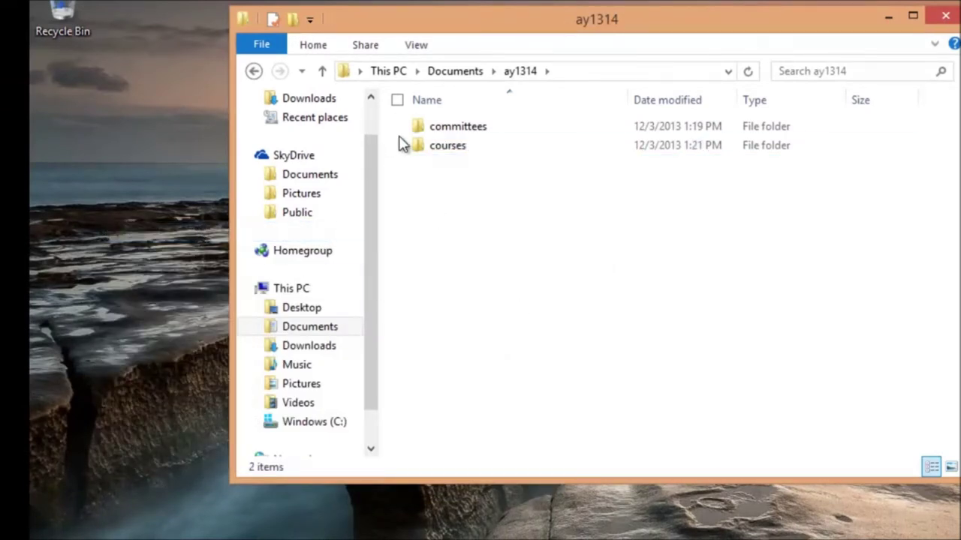
# Step: Create a subfolder named eda5960_001_fa2013 in the courses folder and return to the Documents folder
pyautogui.doubleClick(444, 153)
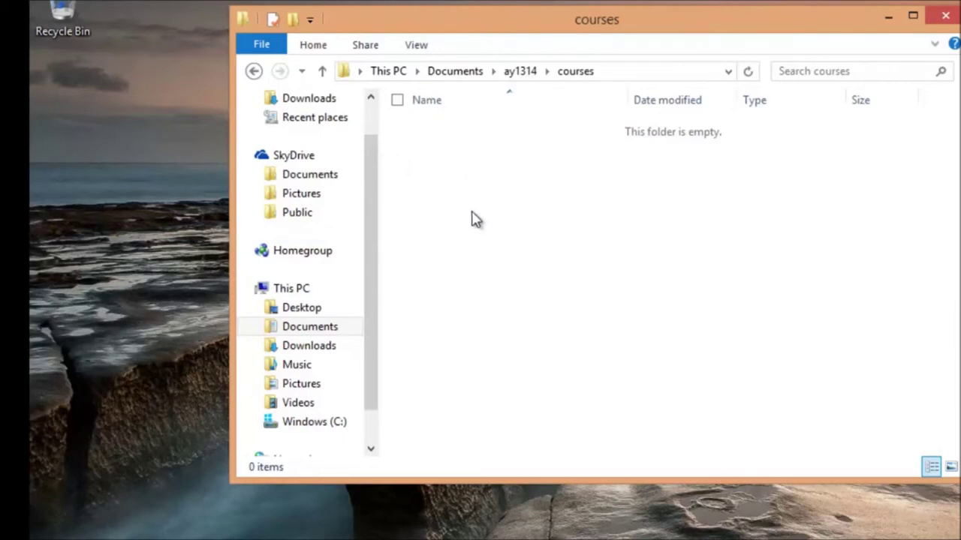
pyautogui.rightClick(493, 207)
pyautogui.moveTo(397, 425)
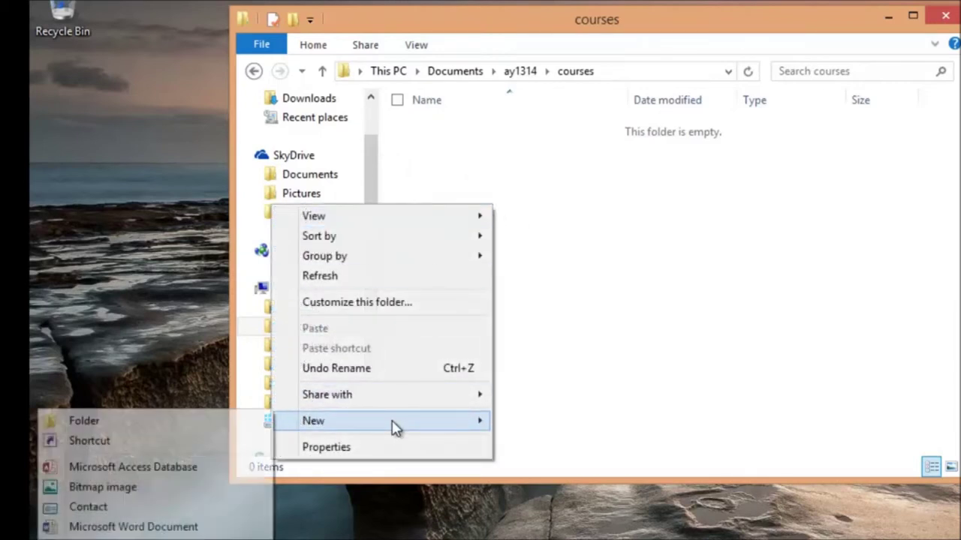
pyautogui.click(243, 421)
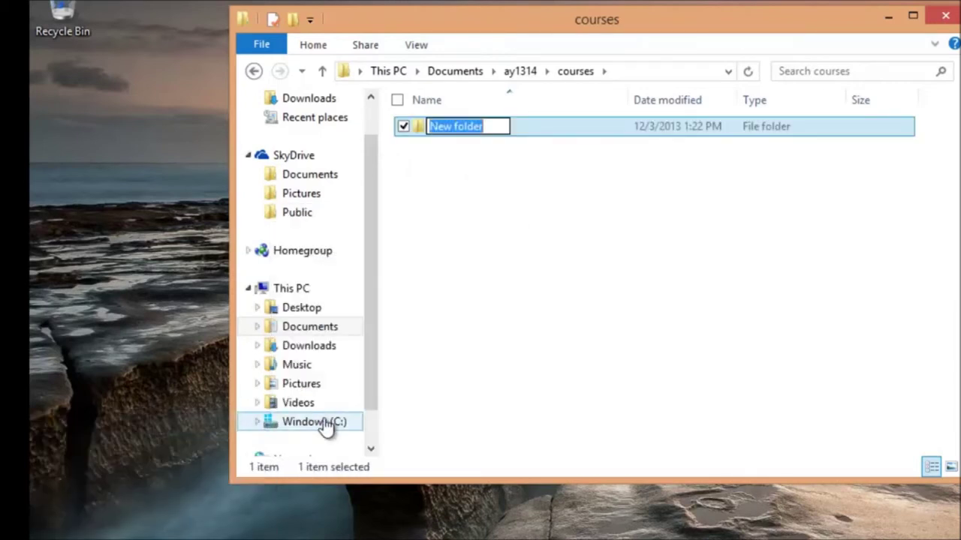
pyautogui.write('eda5960_001_fa')
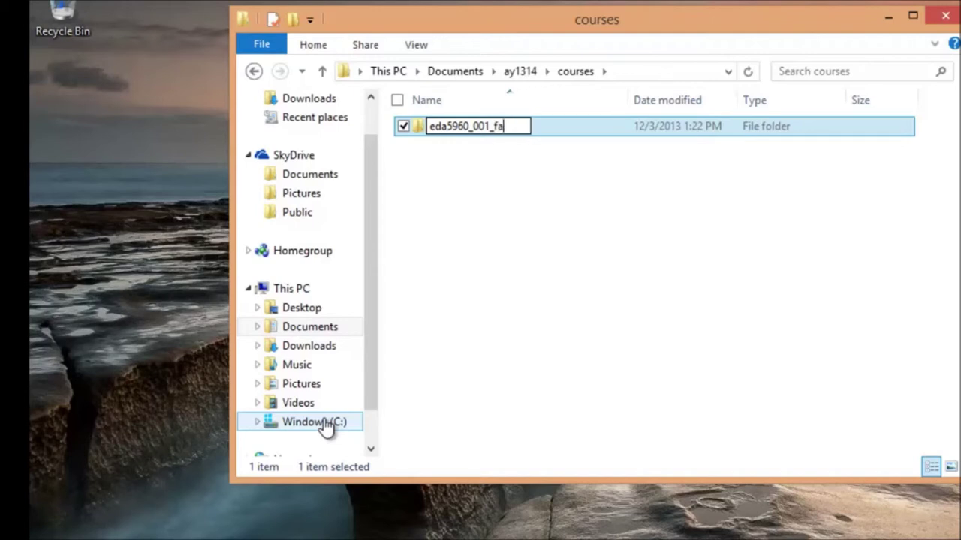
pyautogui.write('2013')
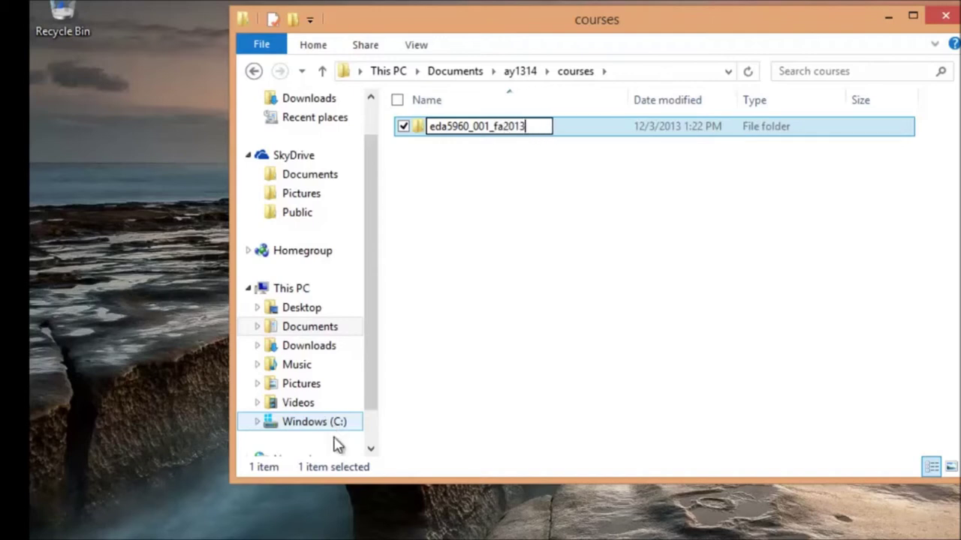
pyautogui.click(716, 385)
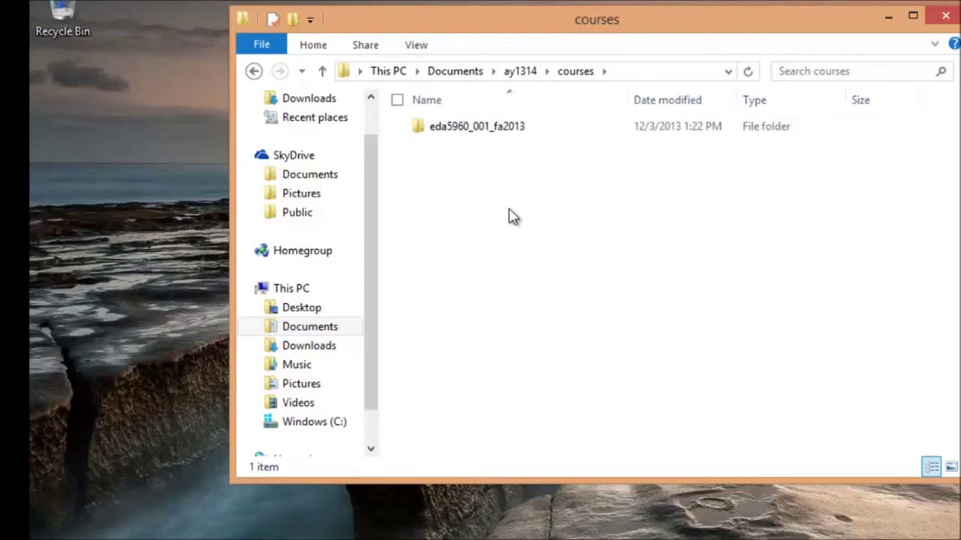
pyautogui.click(458, 75)
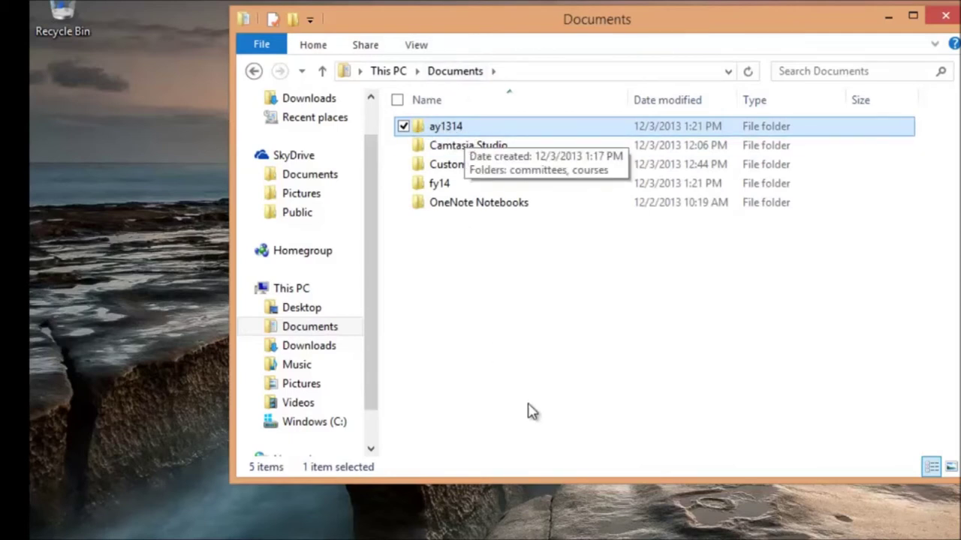
pyautogui.click(569, 349)
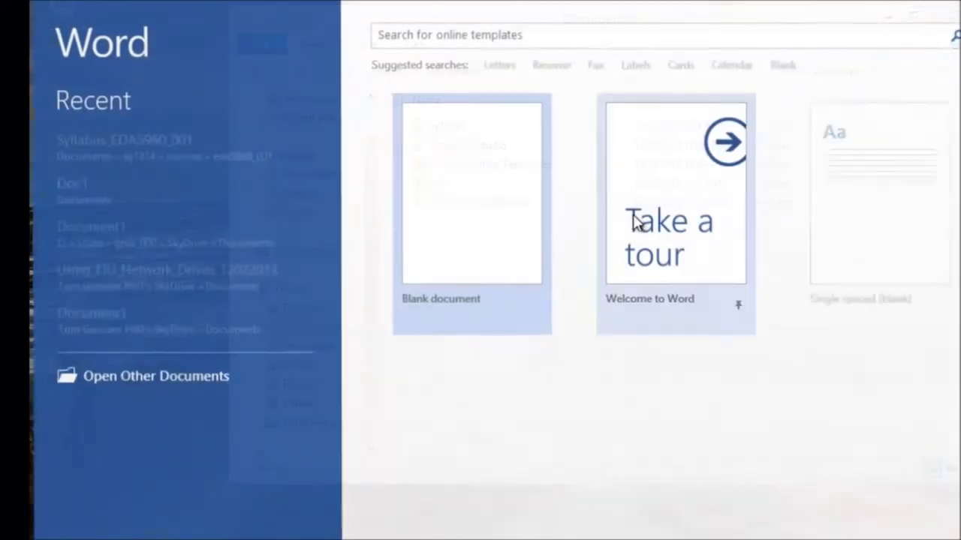
# Step: Switch to Word and create a blank document with the lines "Syllabus for EDA5960-001" and "Fall 2013"
pyautogui.click(462, 223)
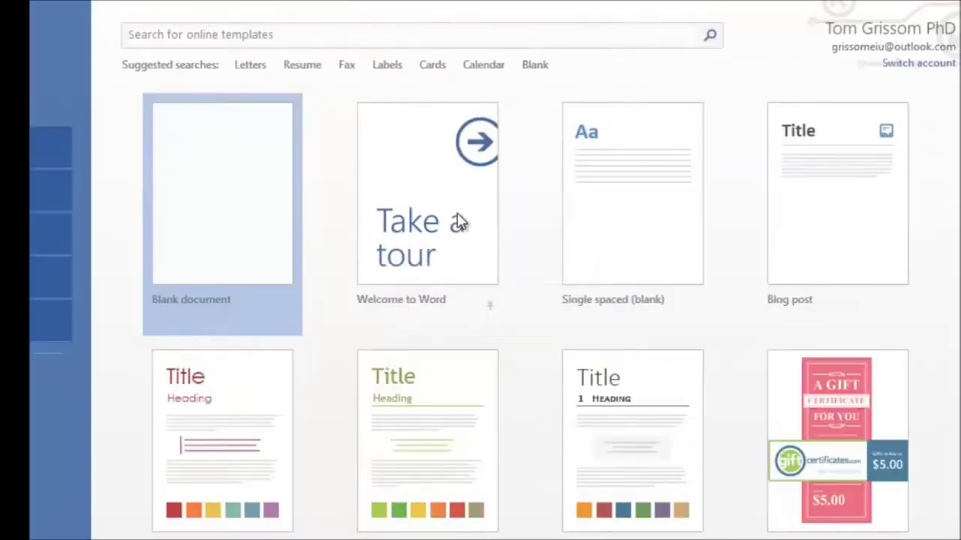
pyautogui.rightClick(438, 308)
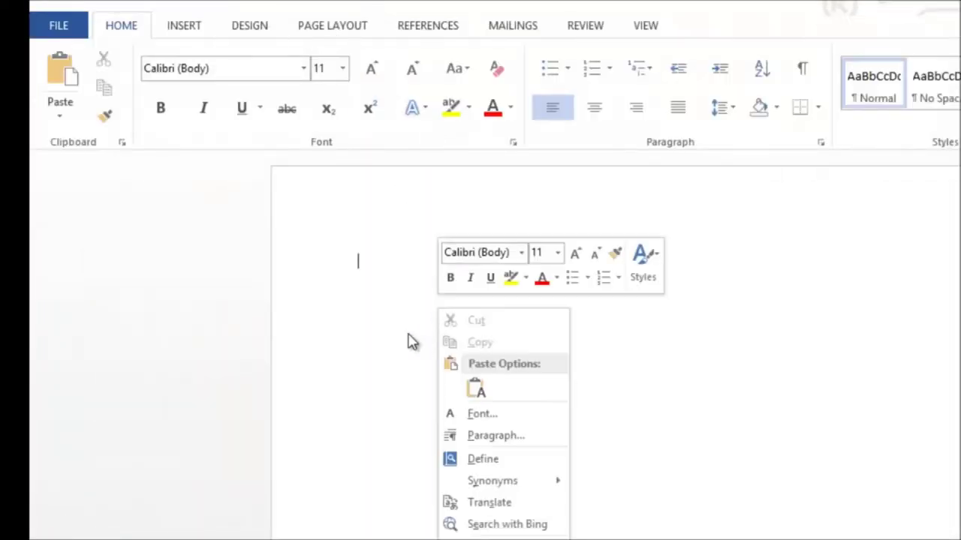
pyautogui.click(391, 317)
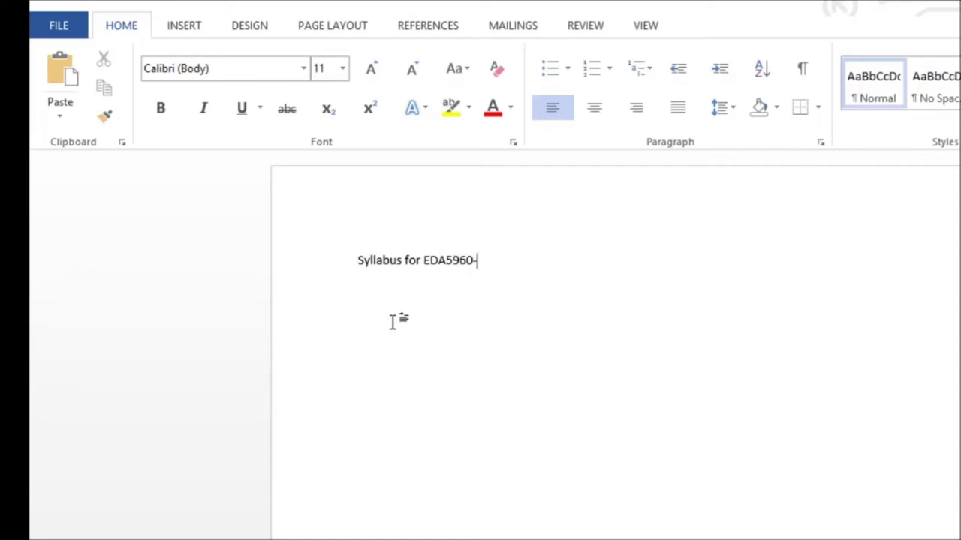
pyautogui.write('1')
pyautogui.press('Return')
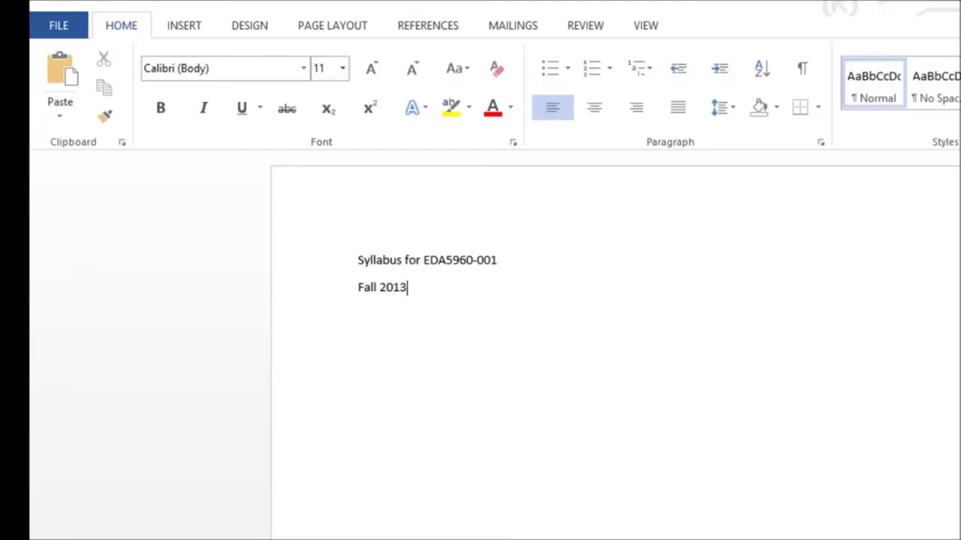
# Step: Start saving the syllabus document to the computer and set its file name to Syllabus_EDA5960_Fall2013
pyautogui.click(43, 28)
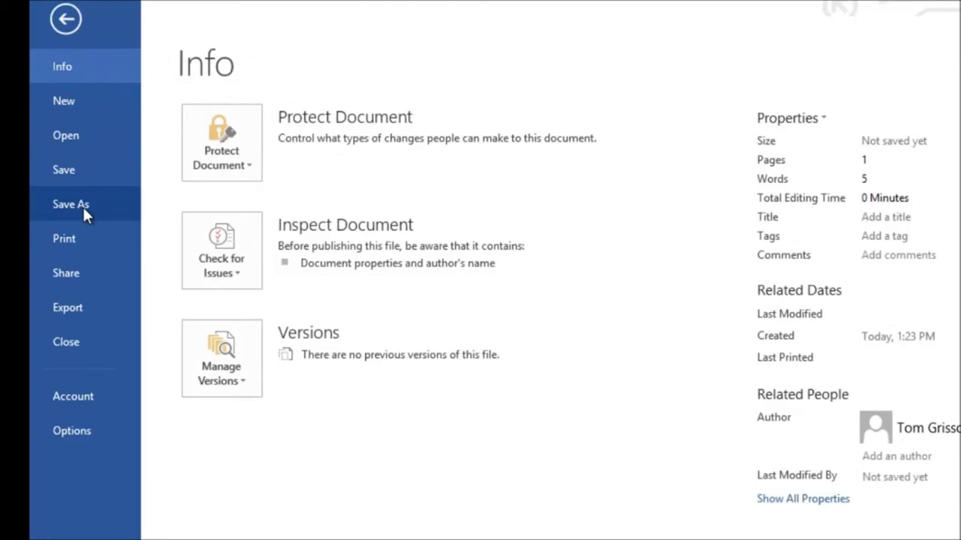
pyautogui.click(81, 205)
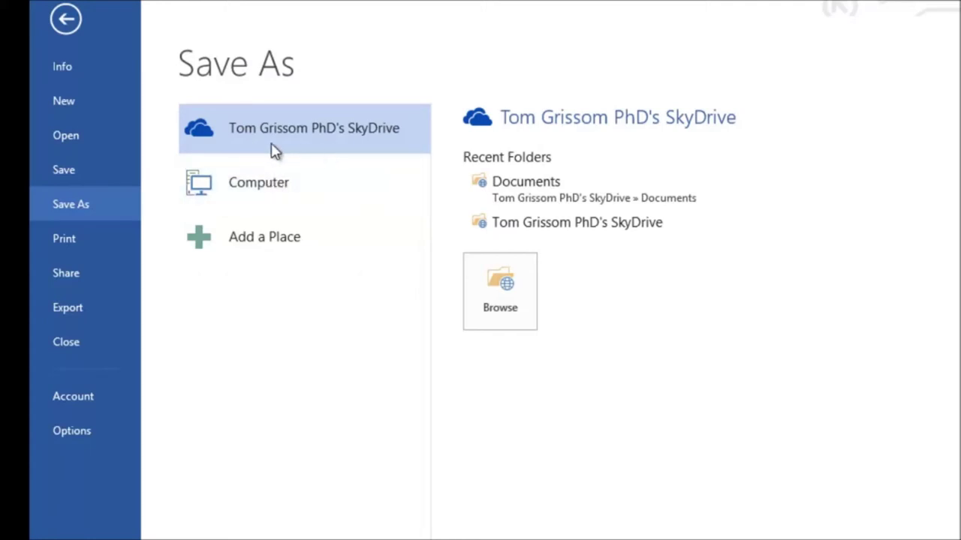
pyautogui.click(271, 194)
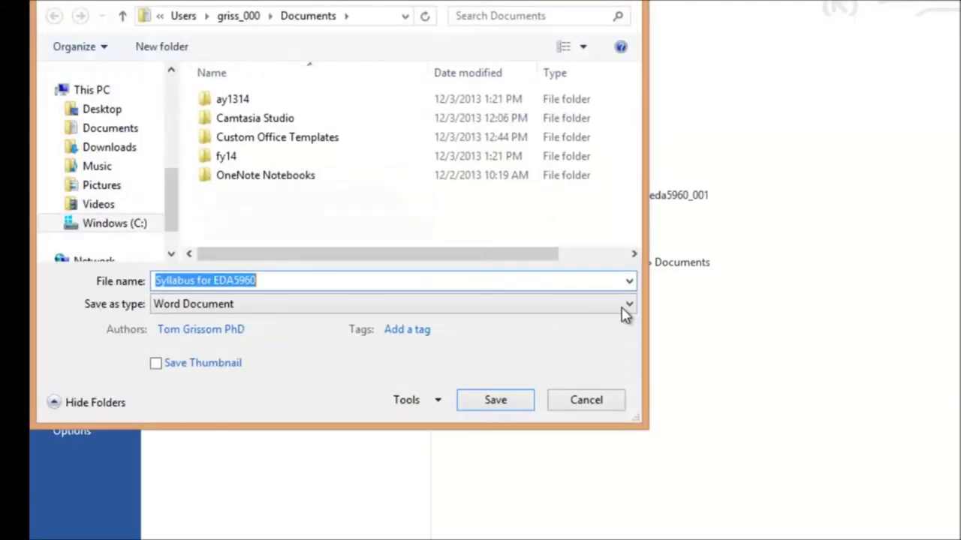
pyautogui.click(285, 281)
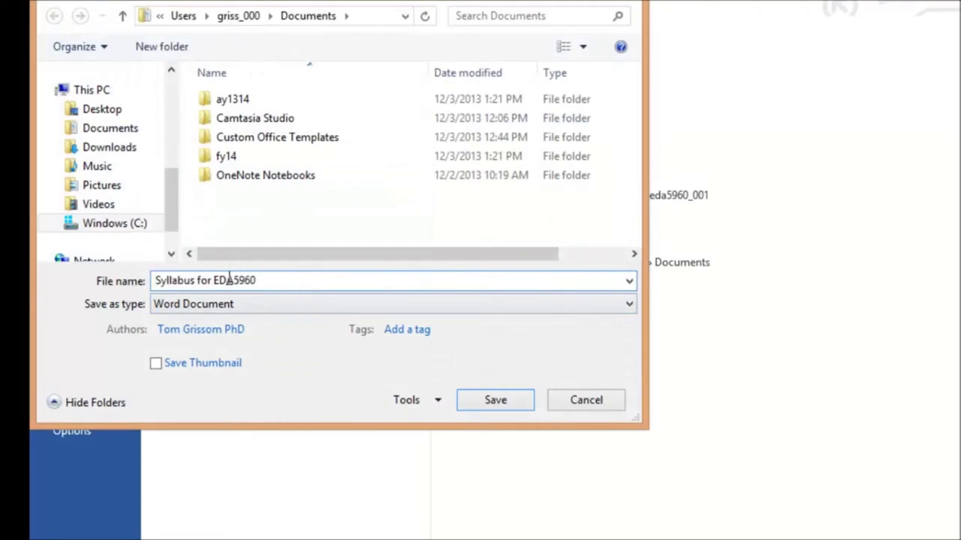
pyautogui.click(195, 280)
pyautogui.press('Delete')
pyautogui.write('_')
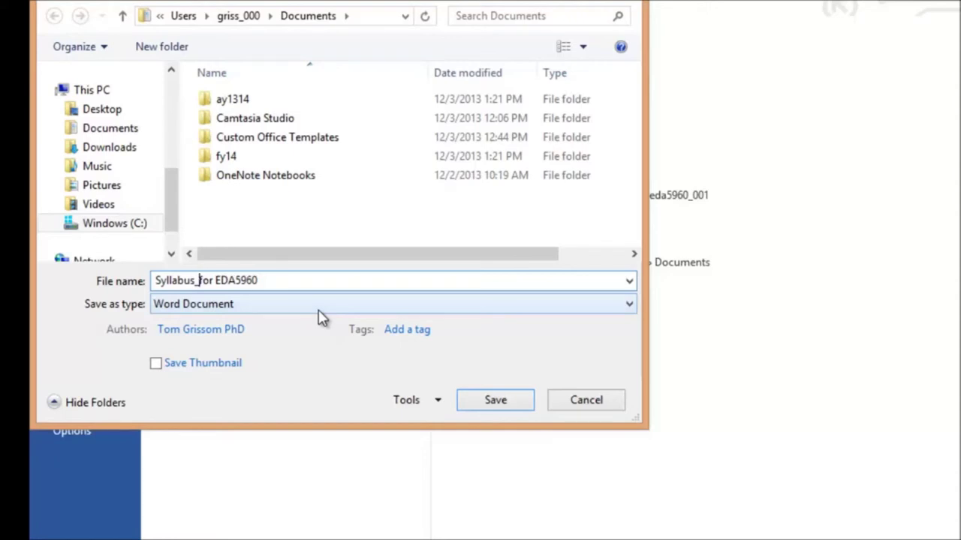
pyautogui.press('Delete')
pyautogui.press('Delete')
pyautogui.press('Delete')
pyautogui.press('Delete')
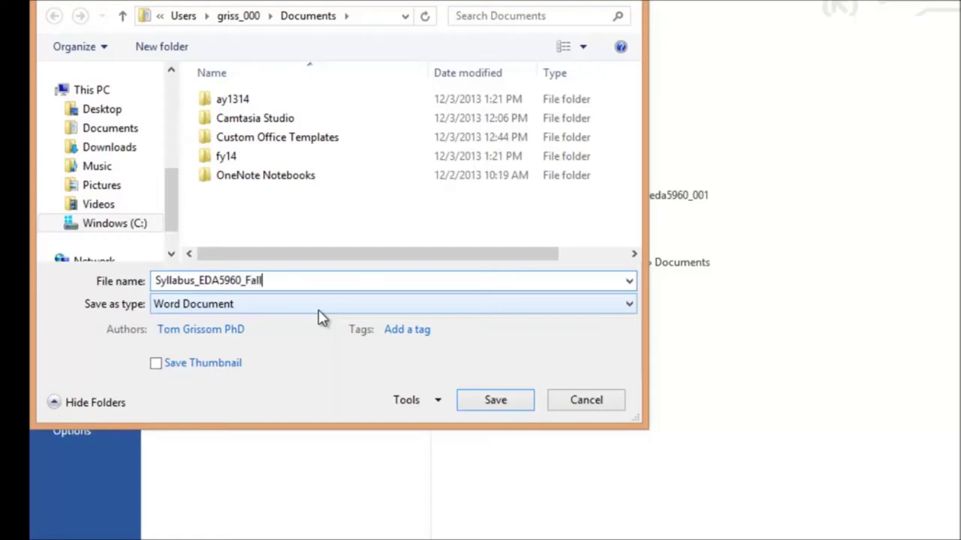
pyautogui.write('_Fall2013')
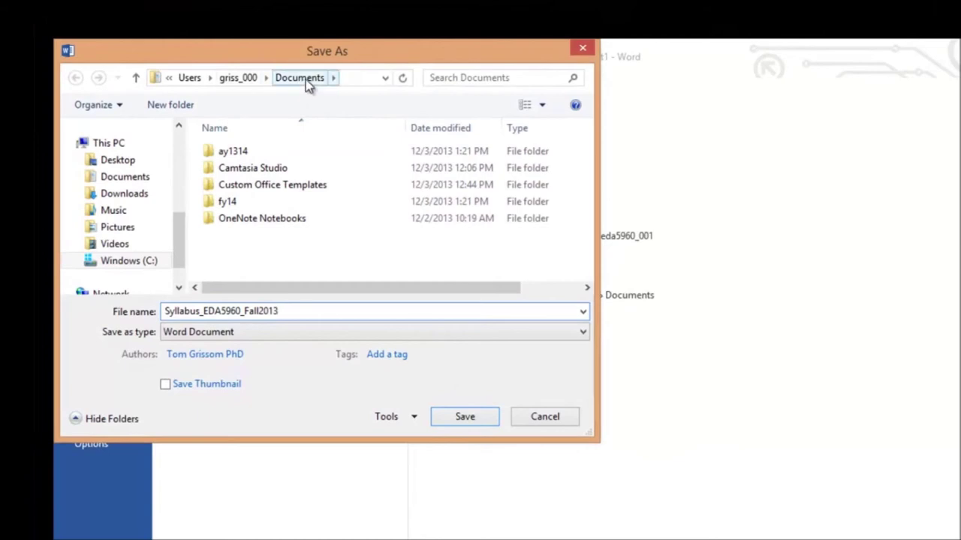
# Step: Save the syllabus as a Word Document in the eda5960_001_fa2013 folder inside ay1314 > courses
pyautogui.doubleClick(229, 153)
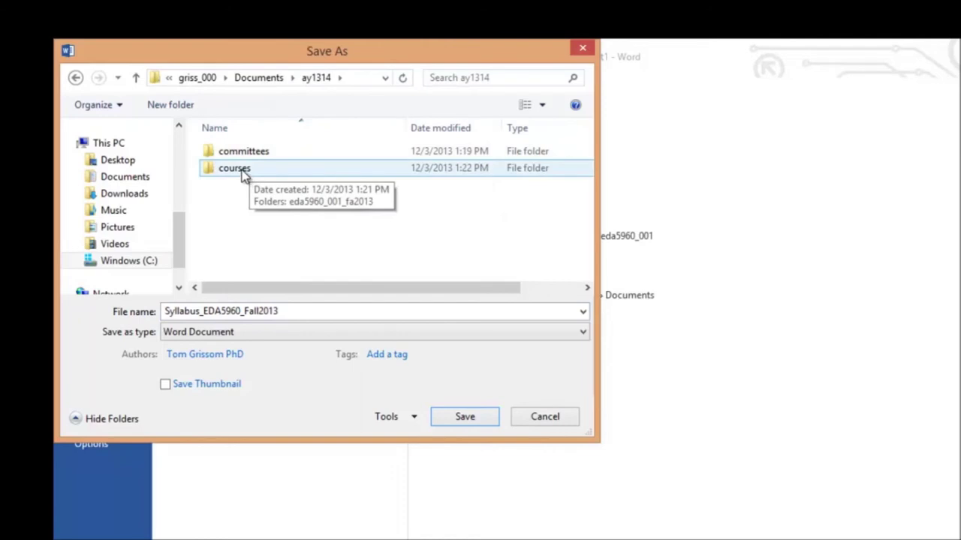
pyautogui.doubleClick(238, 170)
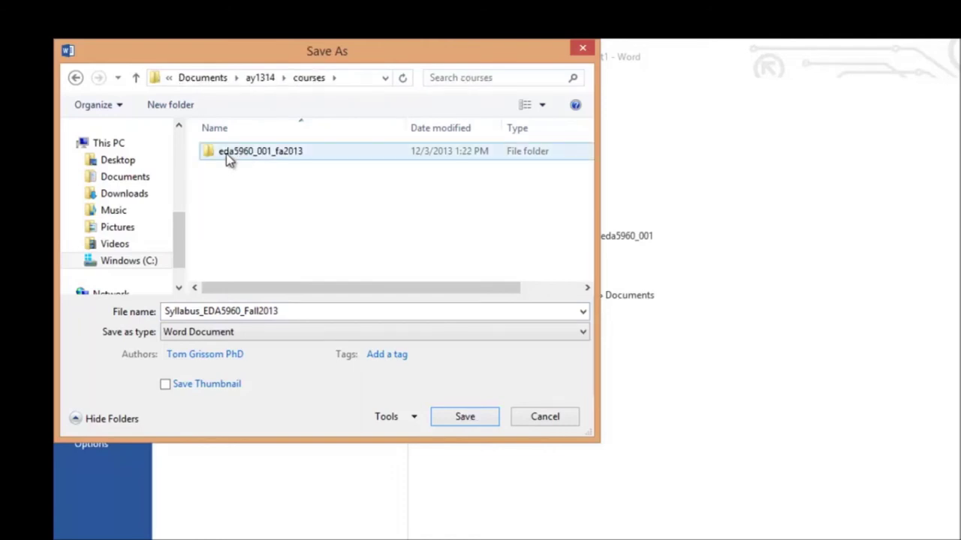
pyautogui.doubleClick(245, 156)
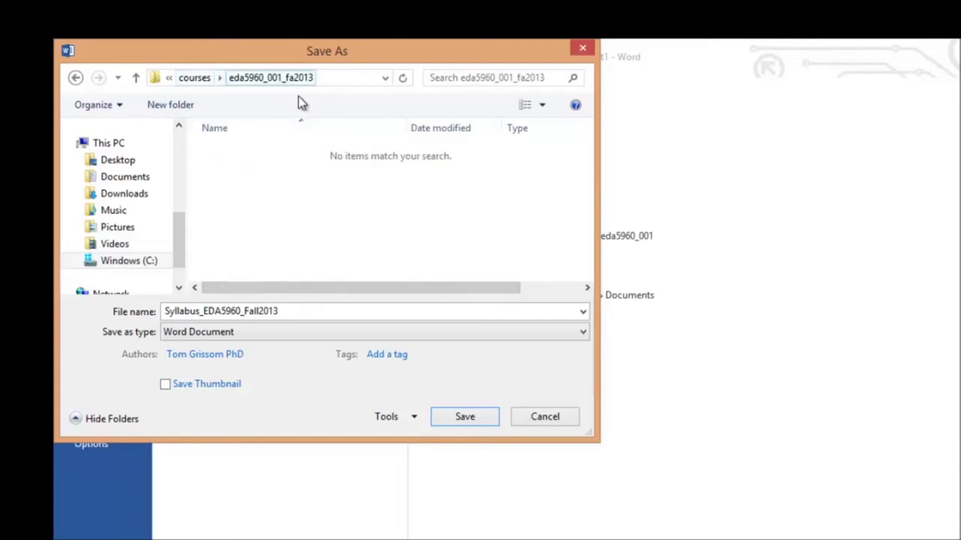
pyautogui.click(464, 417)
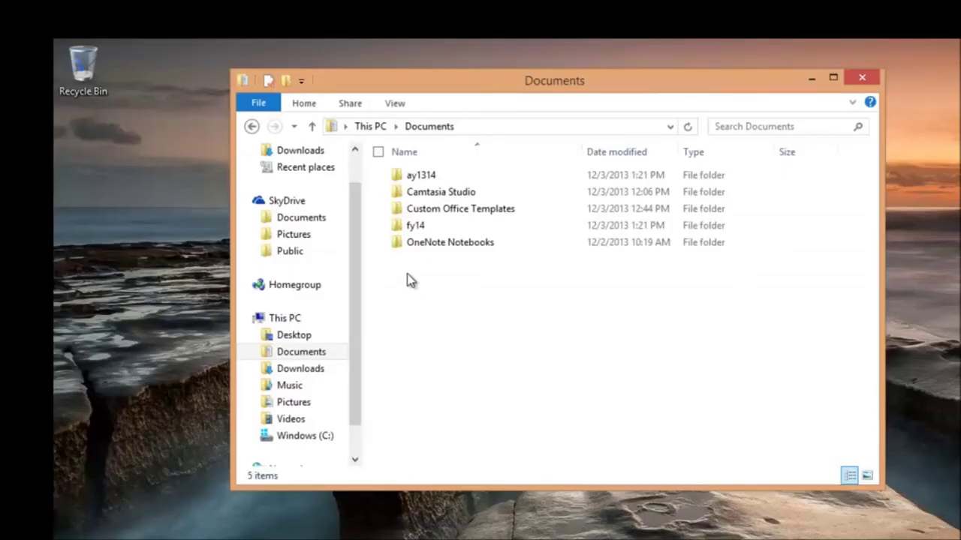
pyautogui.click(469, 180)
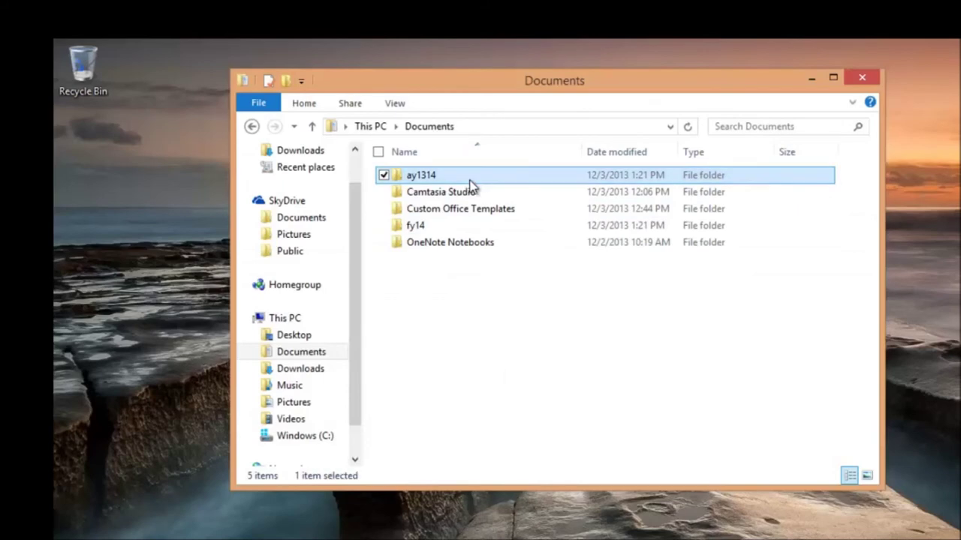
pyautogui.click(431, 180)
pyautogui.click(418, 176)
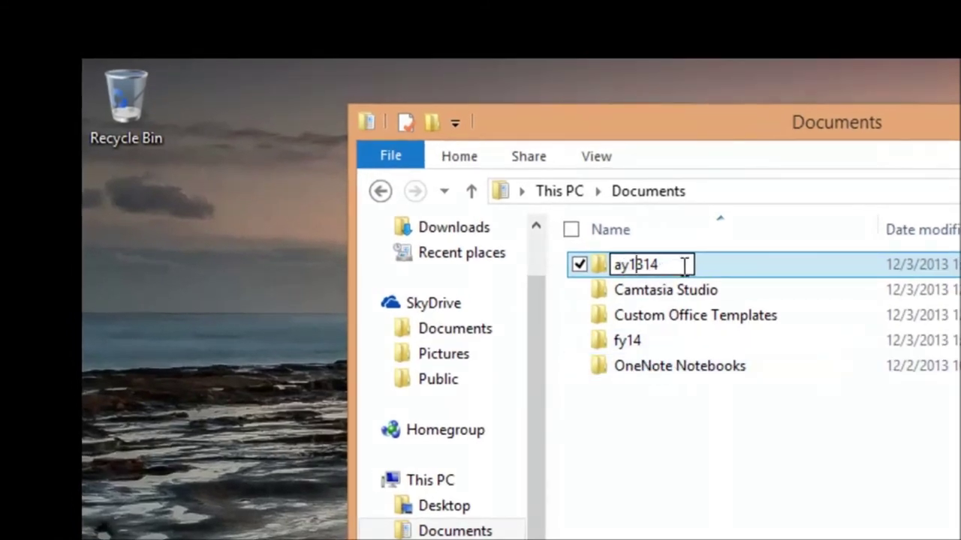
pyautogui.click(730, 452)
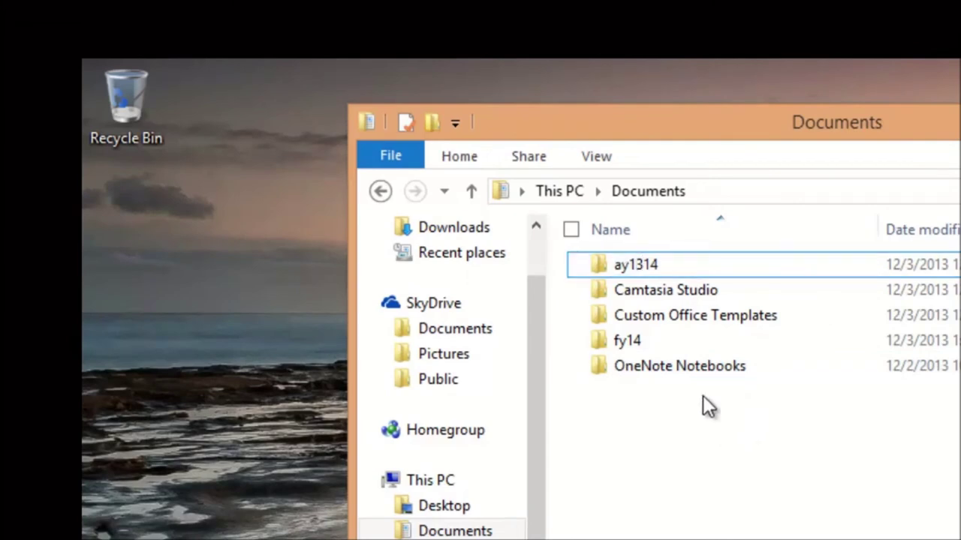
# Step: Create a subfolder named edu2022_001_fa2013 in the courses folder of ay1314
pyautogui.doubleClick(598, 264)
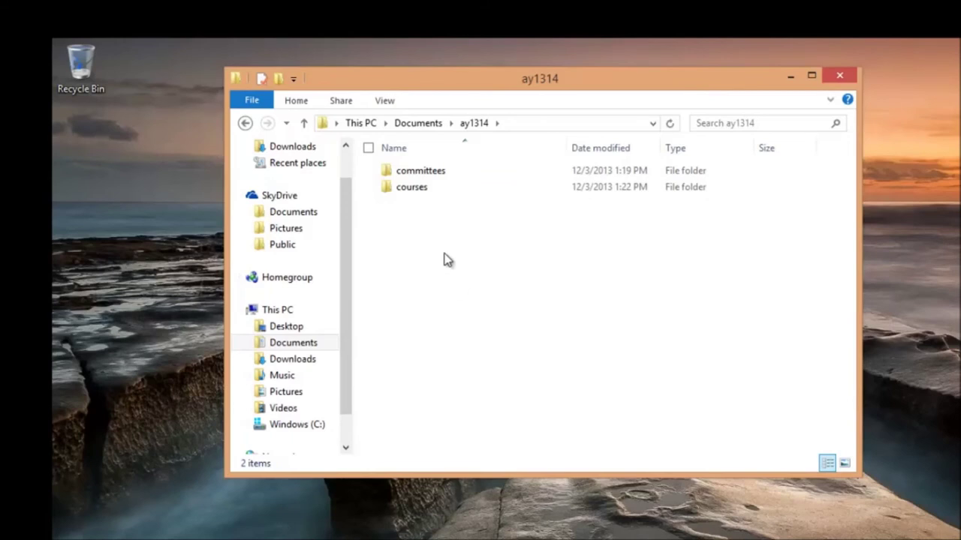
pyautogui.press('Down')
pyautogui.doubleClick(405, 189)
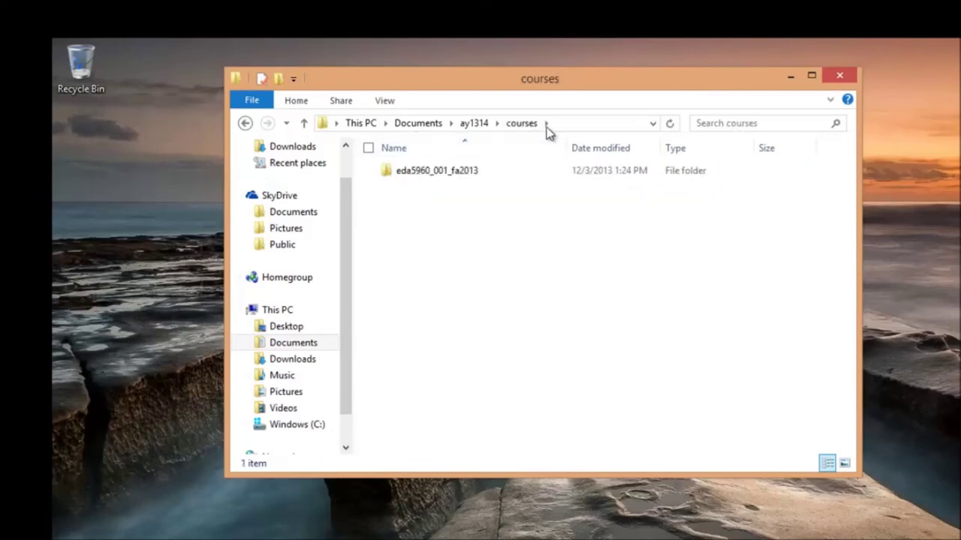
pyautogui.rightClick(468, 253)
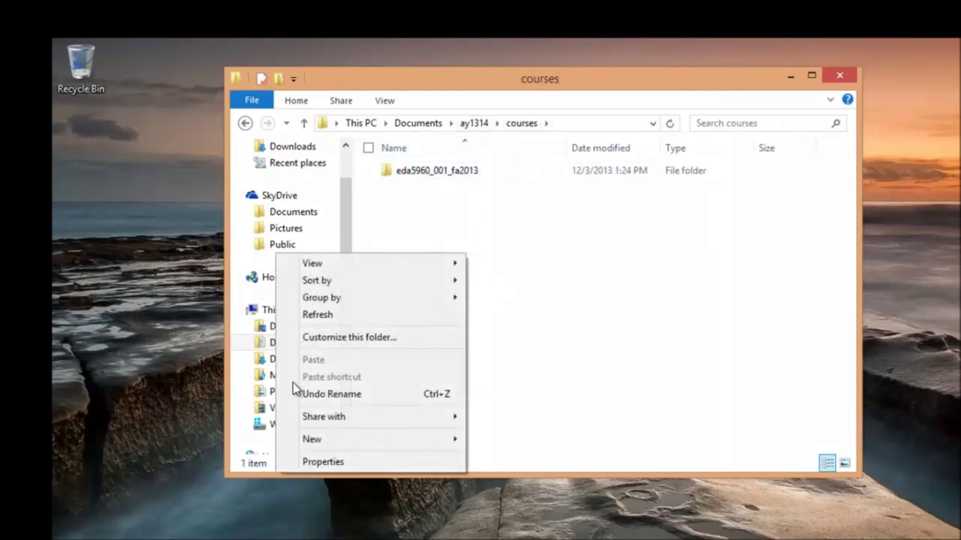
pyautogui.moveTo(311, 440)
pyautogui.click(179, 246)
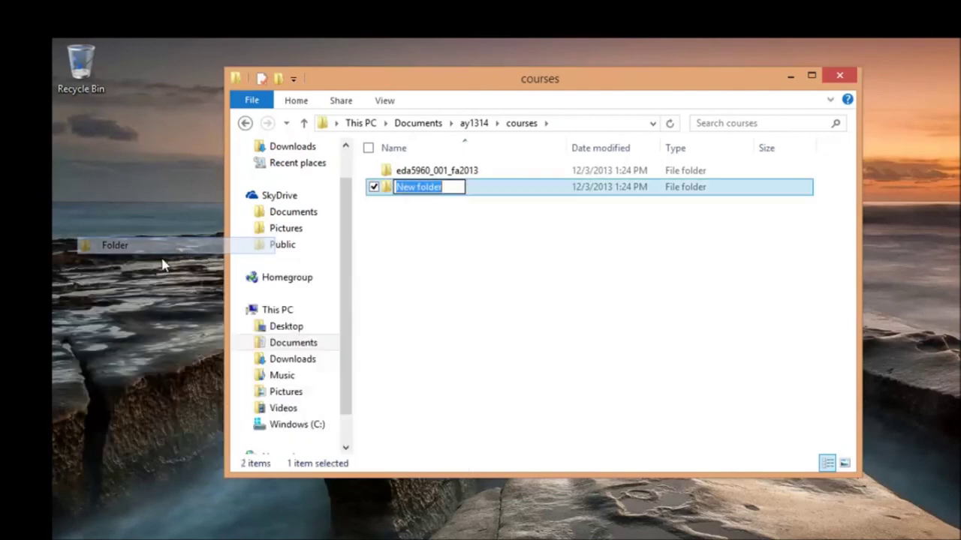
pyautogui.write('edu20')
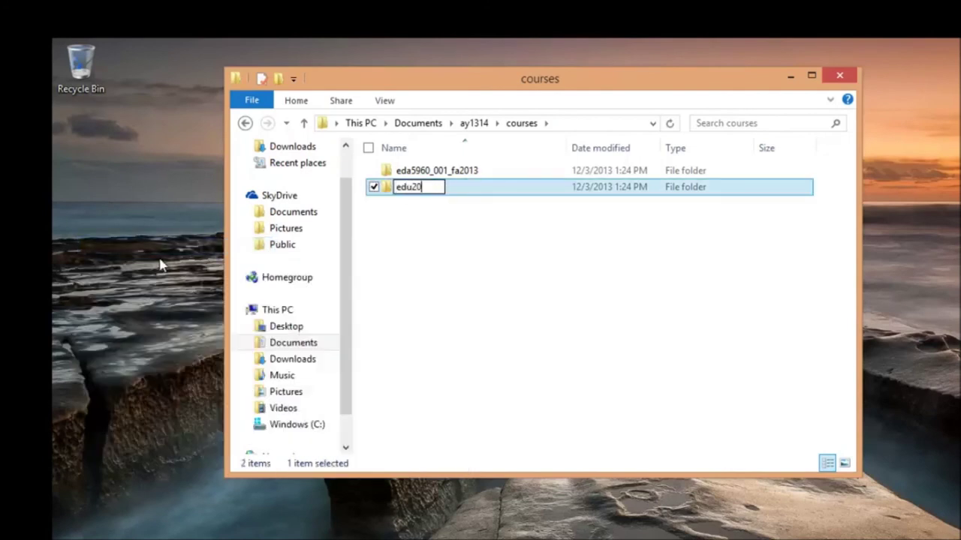
pyautogui.write('22_001_fa')
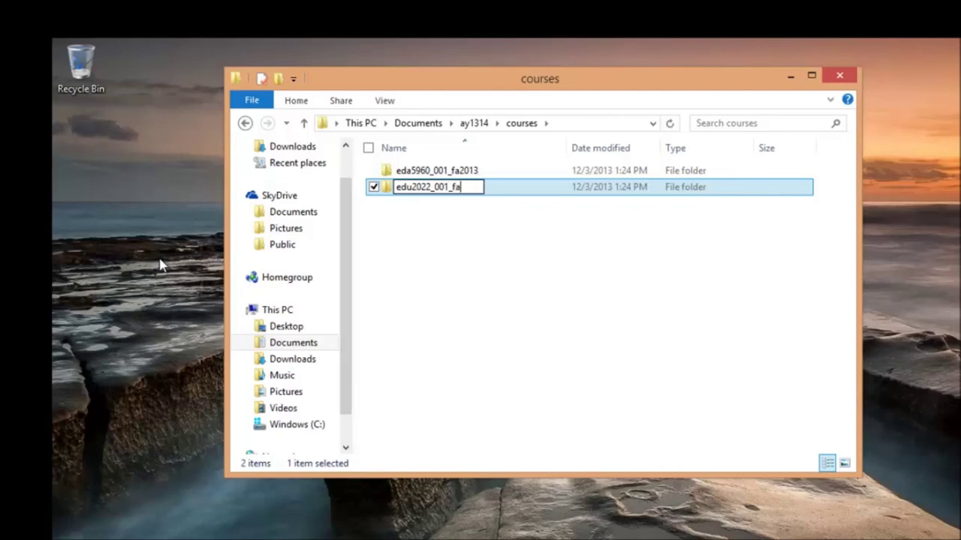
pyautogui.write('2013')
pyautogui.click(551, 288)
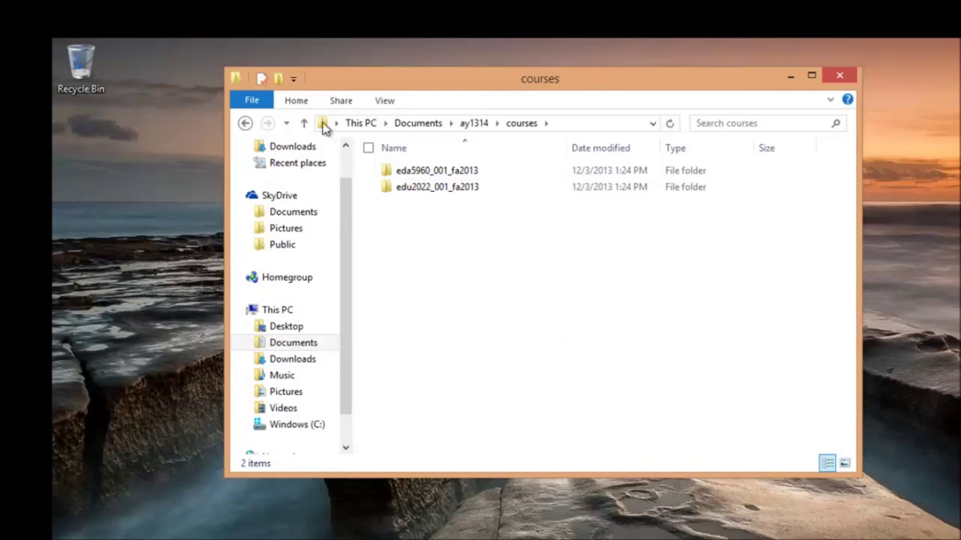
# Step: Review the folder hierarchy from courses up through ay1314 and Documents to This PC, and back down to ay1314
pyautogui.click(472, 123)
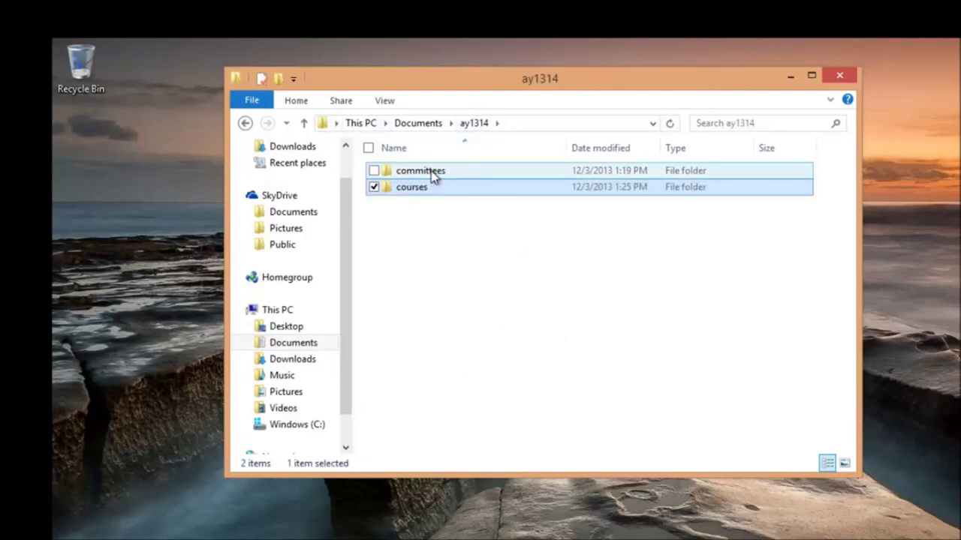
pyautogui.click(444, 260)
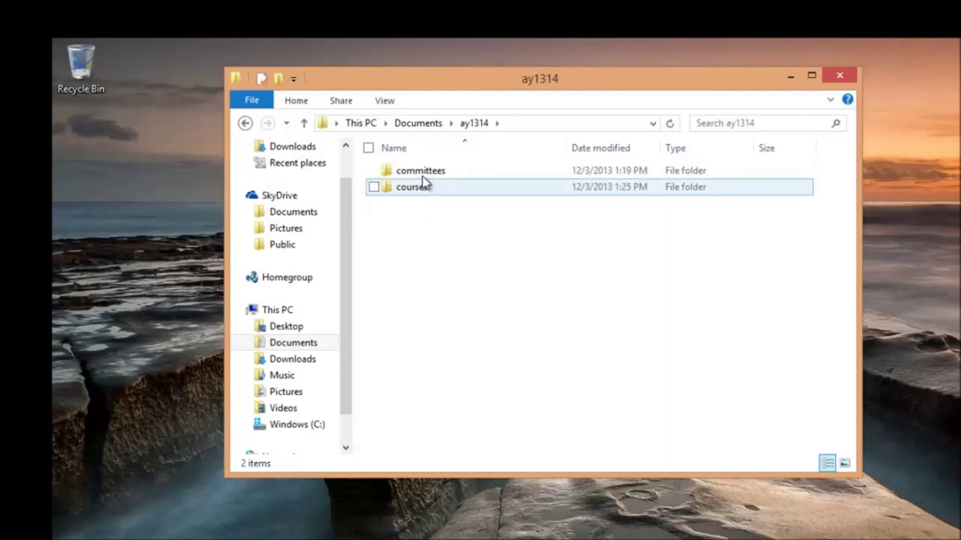
pyautogui.click(421, 171)
pyautogui.click(468, 300)
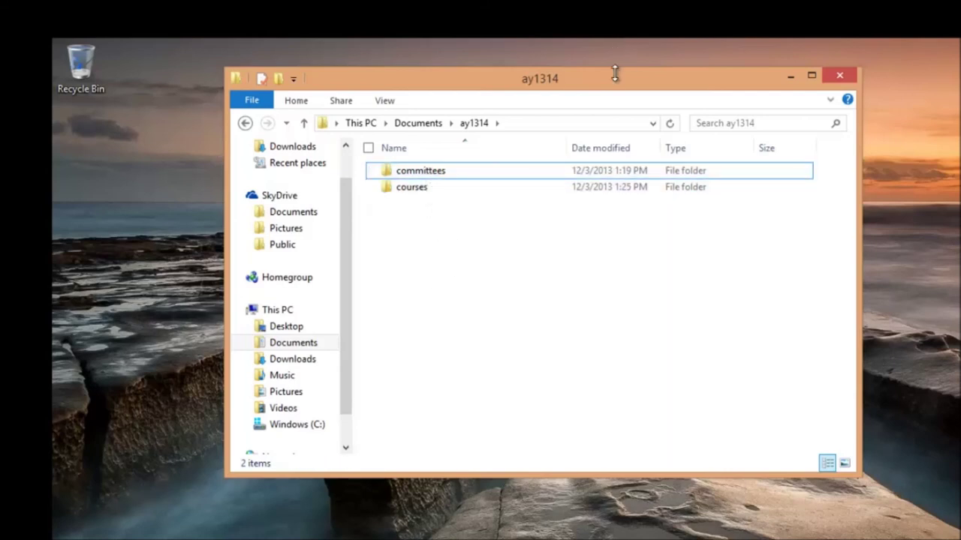
pyautogui.moveTo(602, 78); pyautogui.dragTo(572, 96)
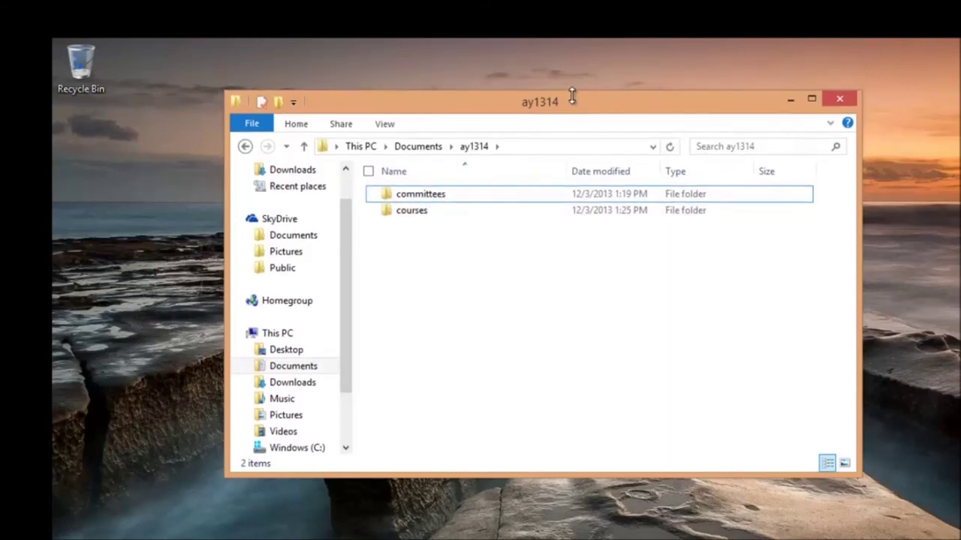
pyautogui.click(426, 148)
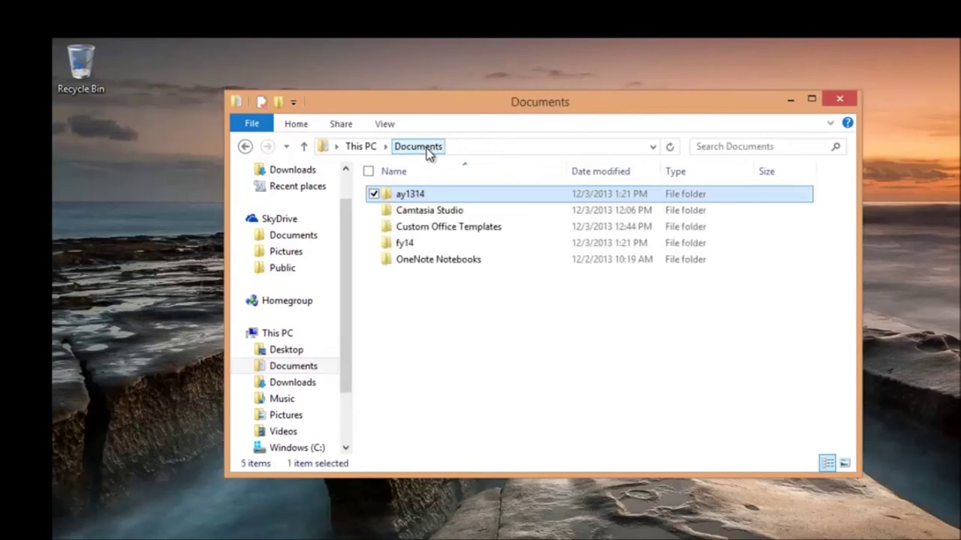
pyautogui.click(454, 365)
pyautogui.click(356, 147)
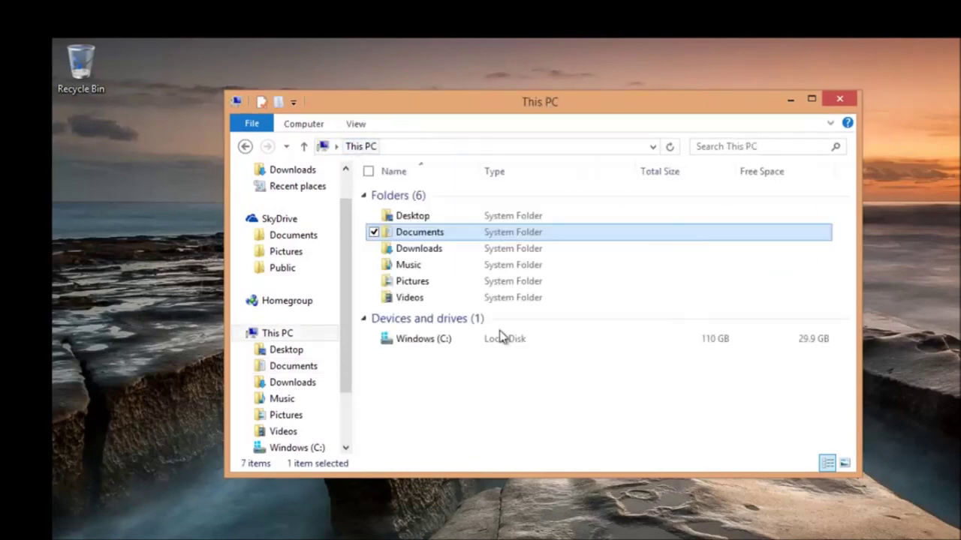
pyautogui.click(542, 424)
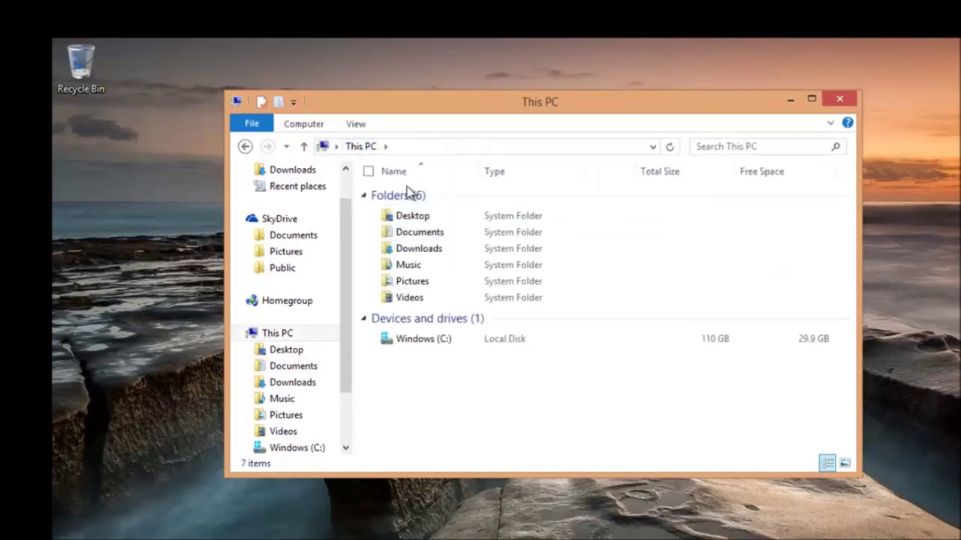
pyautogui.doubleClick(417, 234)
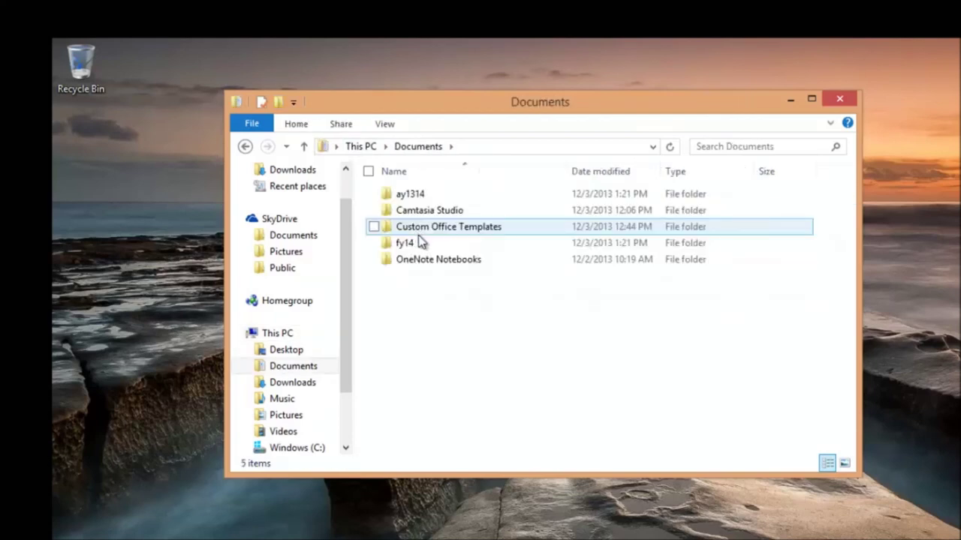
pyautogui.doubleClick(411, 196)
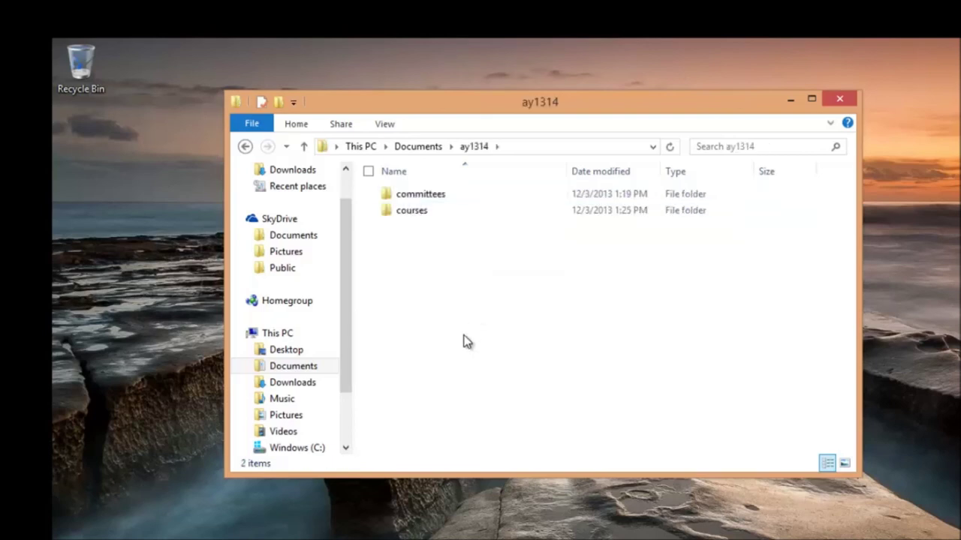